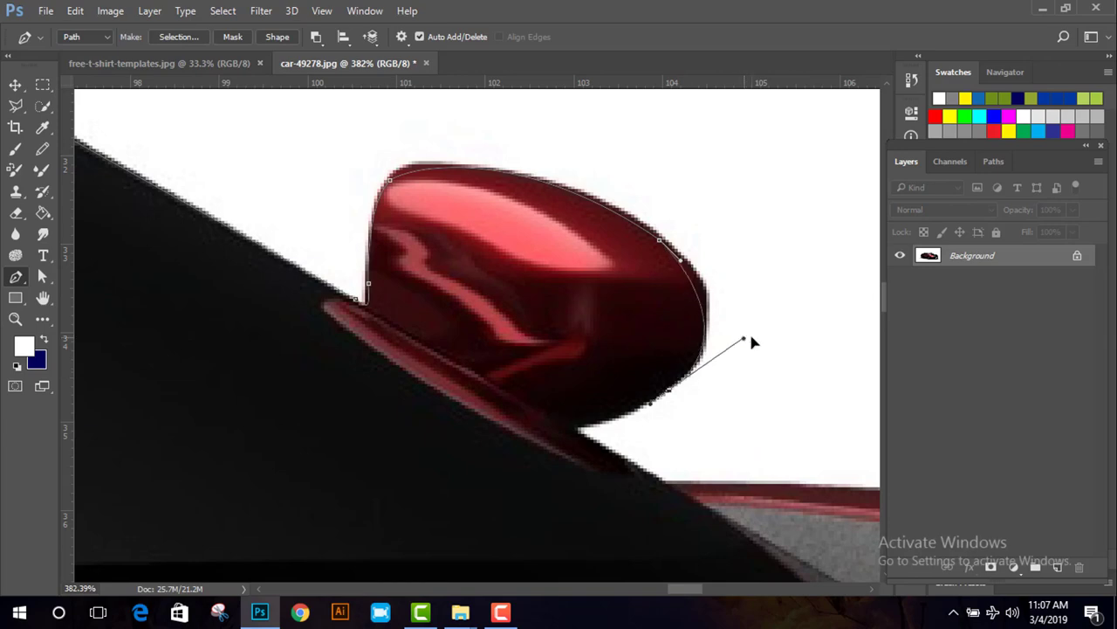
- Continue the Pen path around the lower edge of the far side mirror to where it meets the windshield
drag(752, 336, 741, 325)
drag(651, 440, 743, 342)
drag(674, 330, 660, 333)
scroll(710, 325, down, 2)
scroll(710, 326, right, 2)
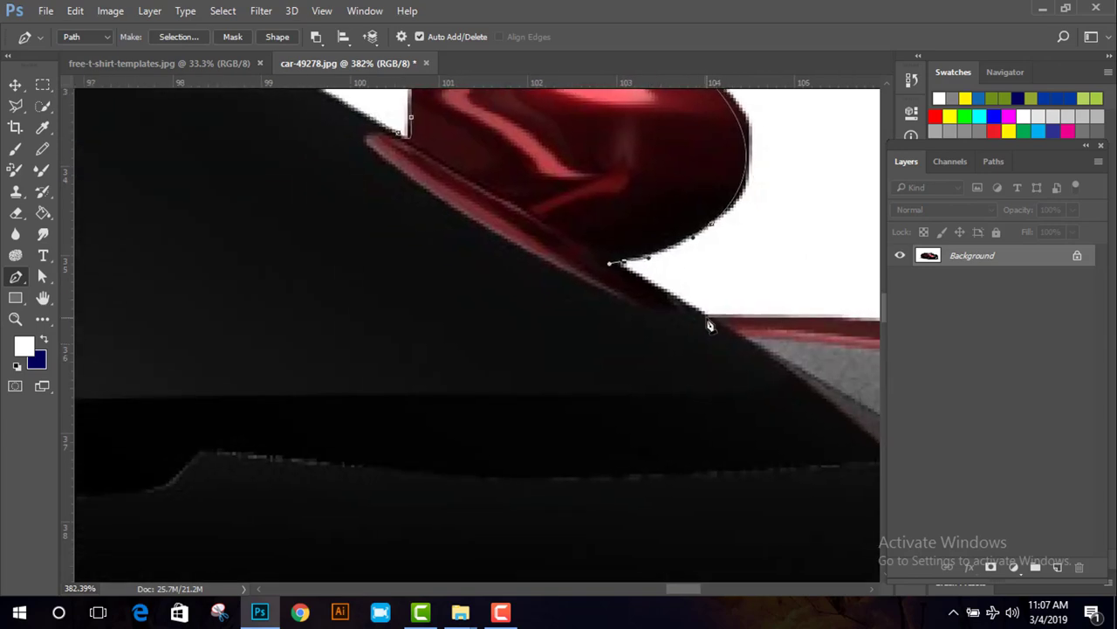
- Trace the path from the mirror base along the windshield edge to the start of the red front fender
scroll(731, 342, down, 1)
scroll(732, 342, right, 6)
scroll(686, 280, down, 10)
drag(655, 268, 602, 315)
scroll(638, 317, up, 6)
drag(623, 272, 419, 221)
scroll(404, 217, up, 2)
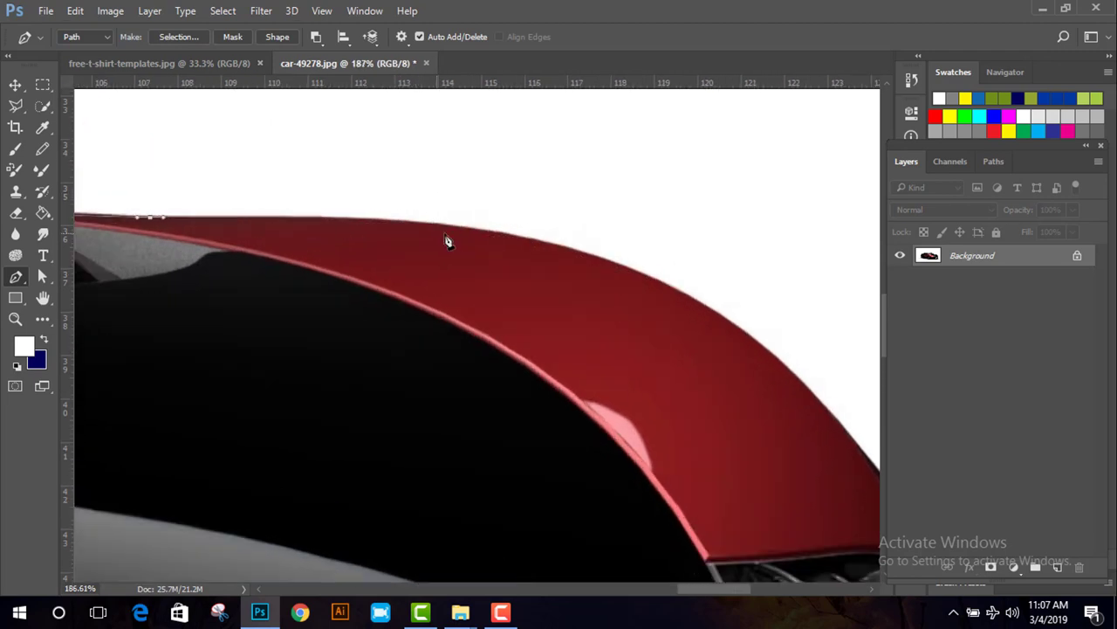
- Trace the path with curved segments over the top of the red front fender toward the far headlight
drag(459, 227, 395, 211)
drag(835, 408, 524, 155)
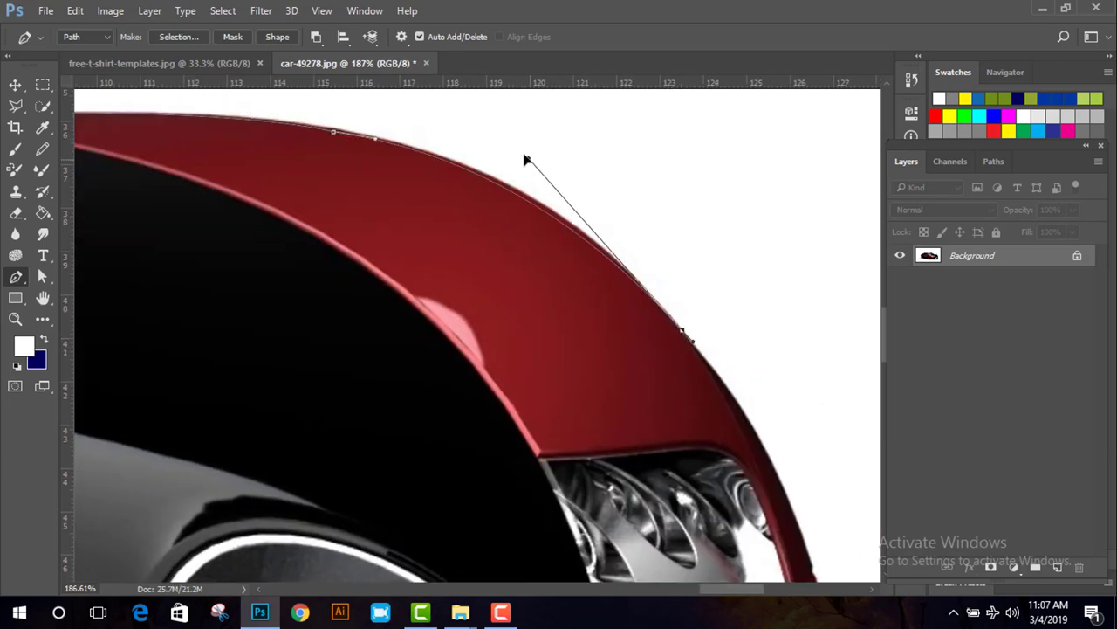
scroll(716, 415, down, 3)
scroll(716, 416, right, 2)
- Trace the path down the front side of the car to the lower corner of the front bumper
drag(705, 391, 684, 284)
drag(701, 363, 690, 107)
scroll(691, 113, down, 1)
drag(725, 485, 706, 288)
scroll(716, 319, down, 4)
scroll(715, 320, left, 2)
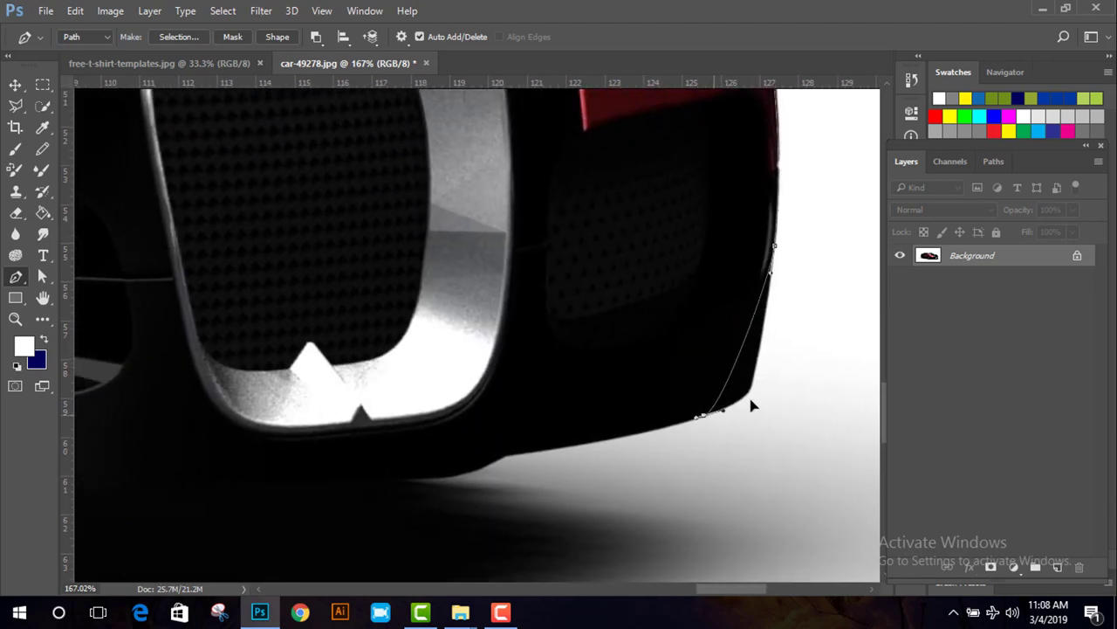
- Trace the path along the bumper's lower edge and its step beneath the front grille
scroll(760, 420, left, 2)
scroll(644, 407, down, 2)
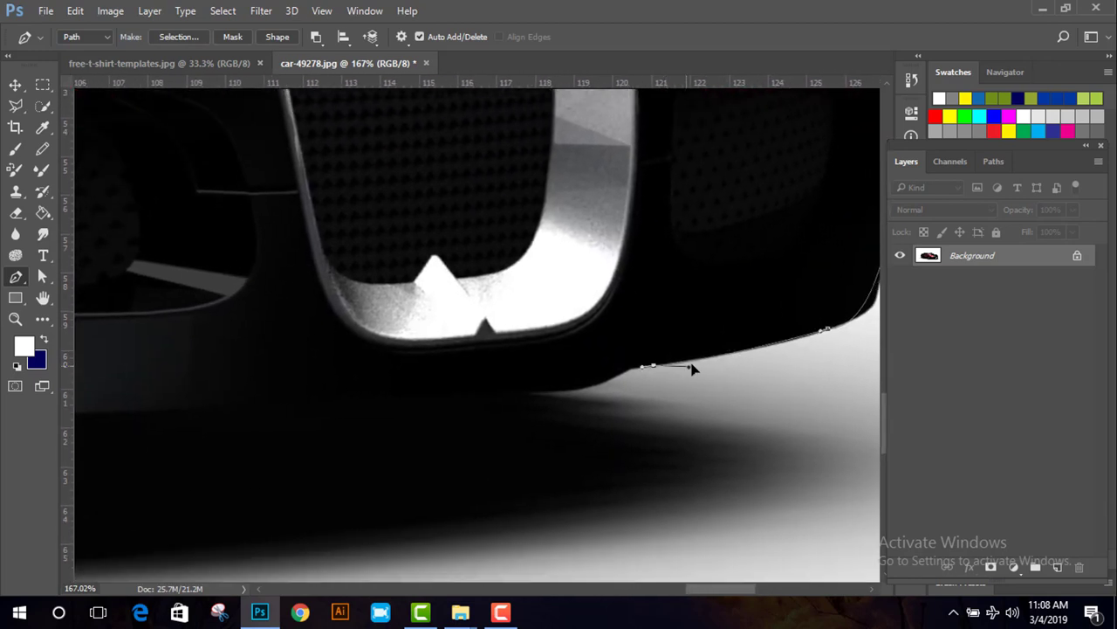
scroll(647, 395, left, 2)
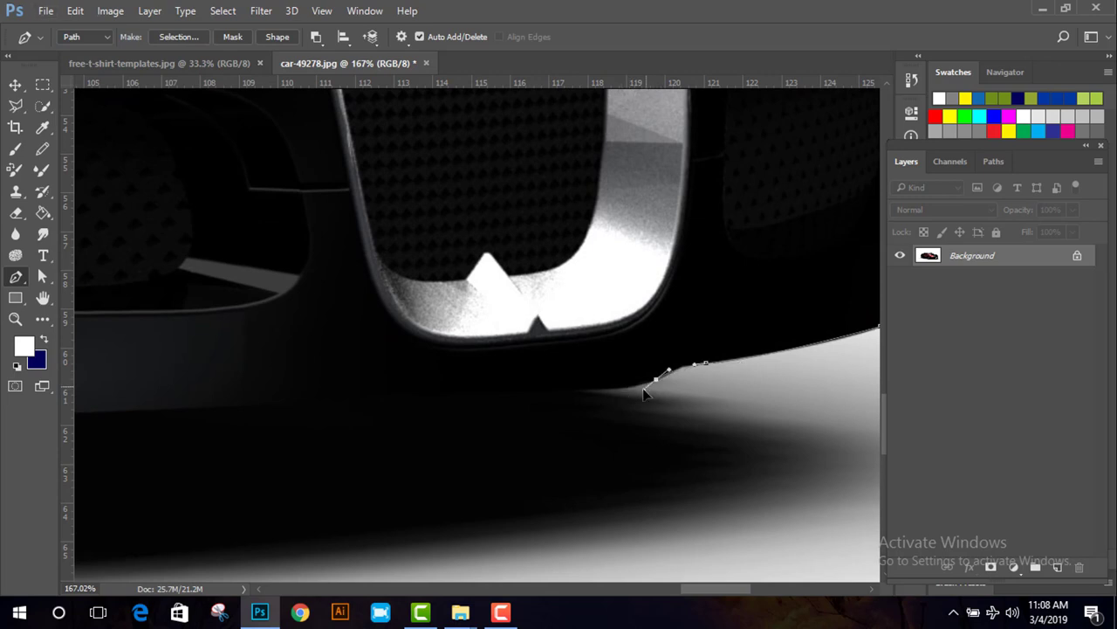
drag(646, 389, 766, 390)
drag(706, 392, 679, 402)
drag(679, 402, 798, 433)
drag(562, 430, 544, 433)
- Continue the path along the dark underside of the front bumper to the front tire
drag(511, 434, 717, 403)
drag(571, 417, 494, 416)
scroll(577, 427, down, 5)
drag(638, 442, 878, 452)
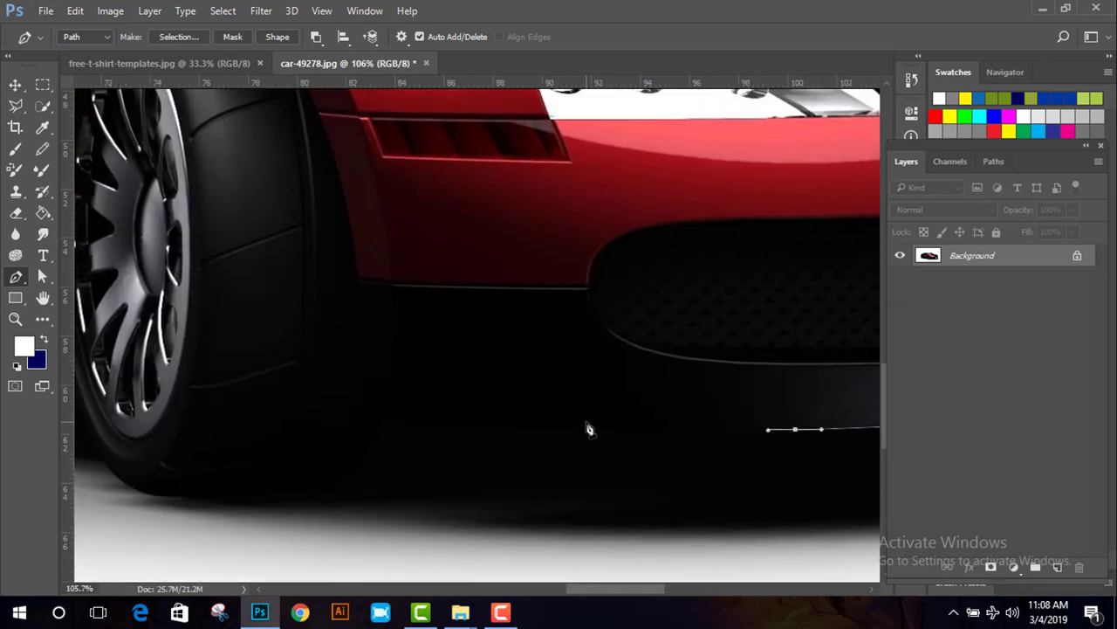
drag(588, 422, 558, 417)
drag(522, 422, 713, 418)
drag(602, 405, 574, 413)
drag(511, 427, 640, 382)
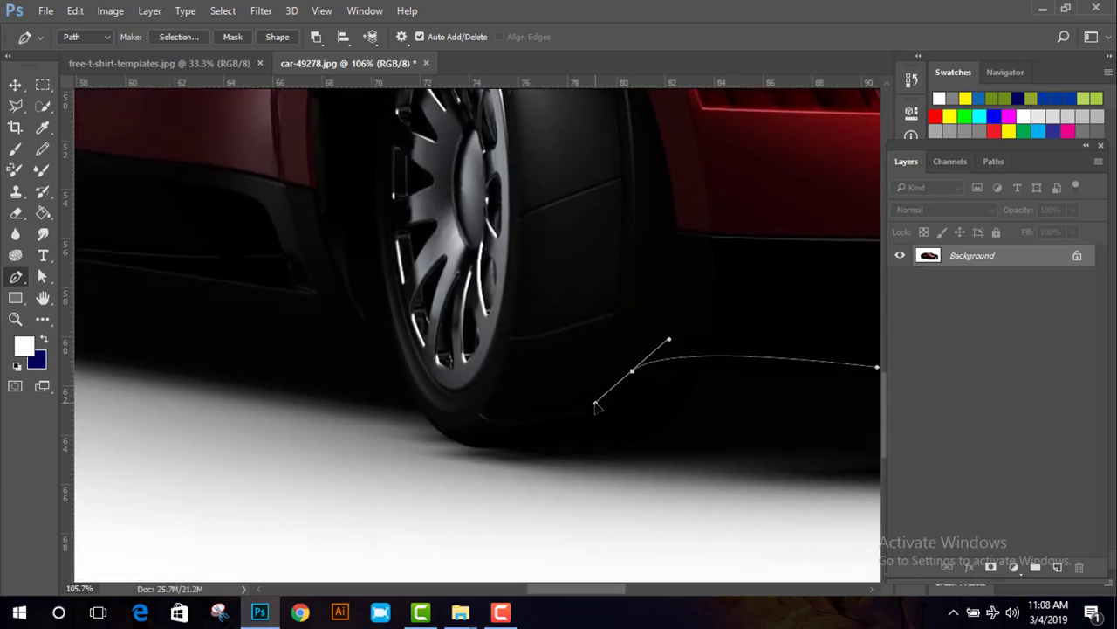
- Trace the path around the bottom of the front tire
scroll(596, 406, up, 5)
scroll(489, 517, left, 5)
scroll(524, 514, down, 1)
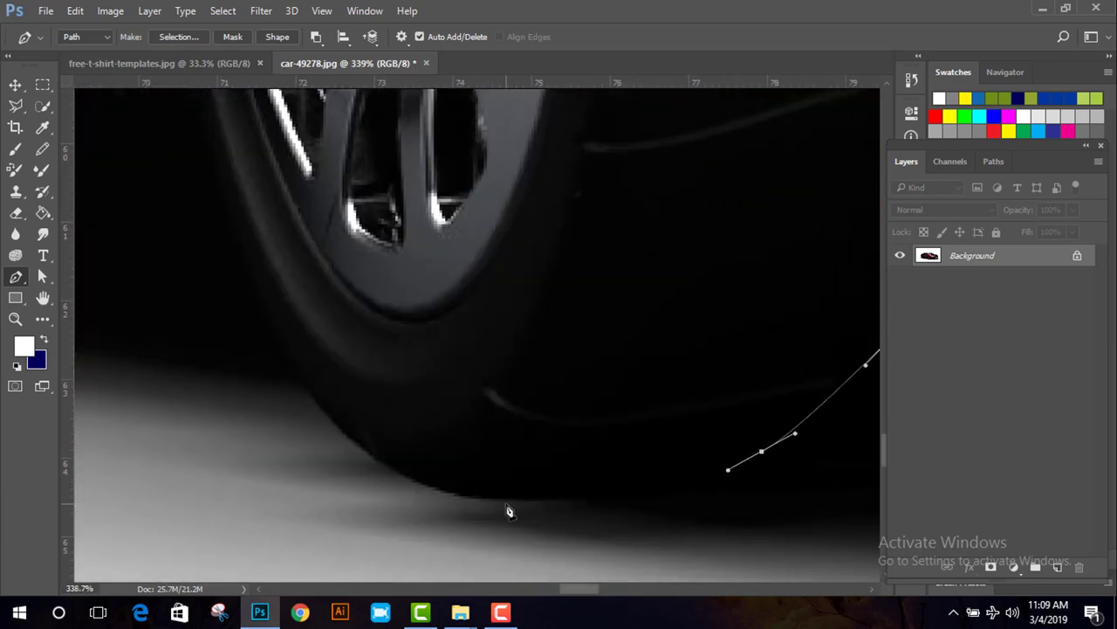
drag(507, 505, 653, 511)
scroll(559, 523, left, 3)
scroll(559, 524, up, 1)
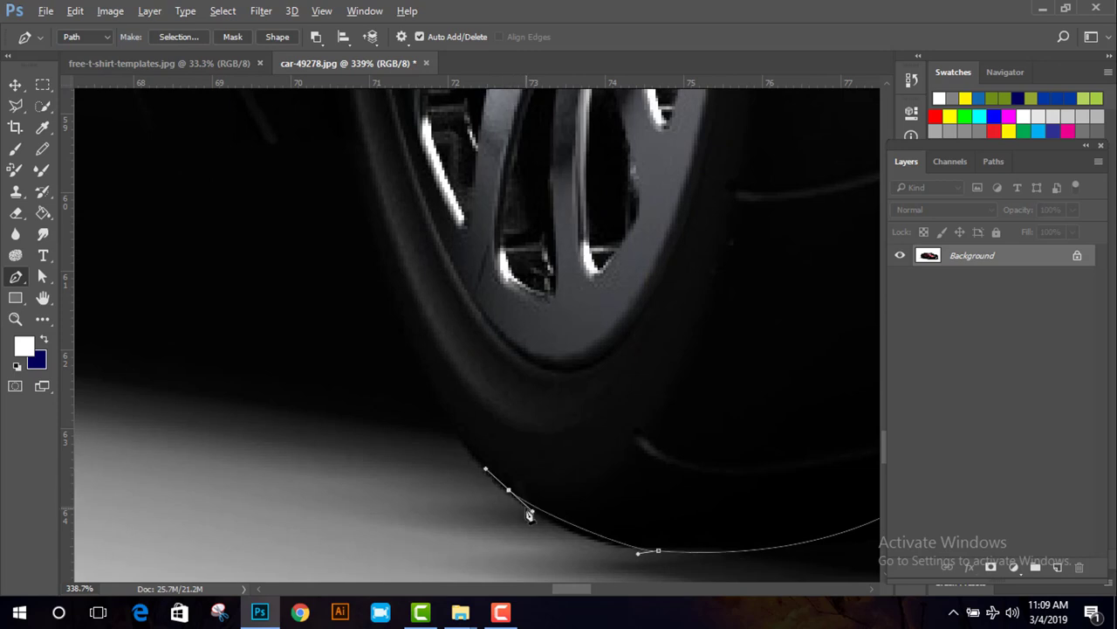
drag(533, 510, 539, 523)
- Bring the path up the rear-facing side of the front tire to the shadow edge under the side sill
drag(412, 318, 724, 442)
scroll(469, 328, down, 5)
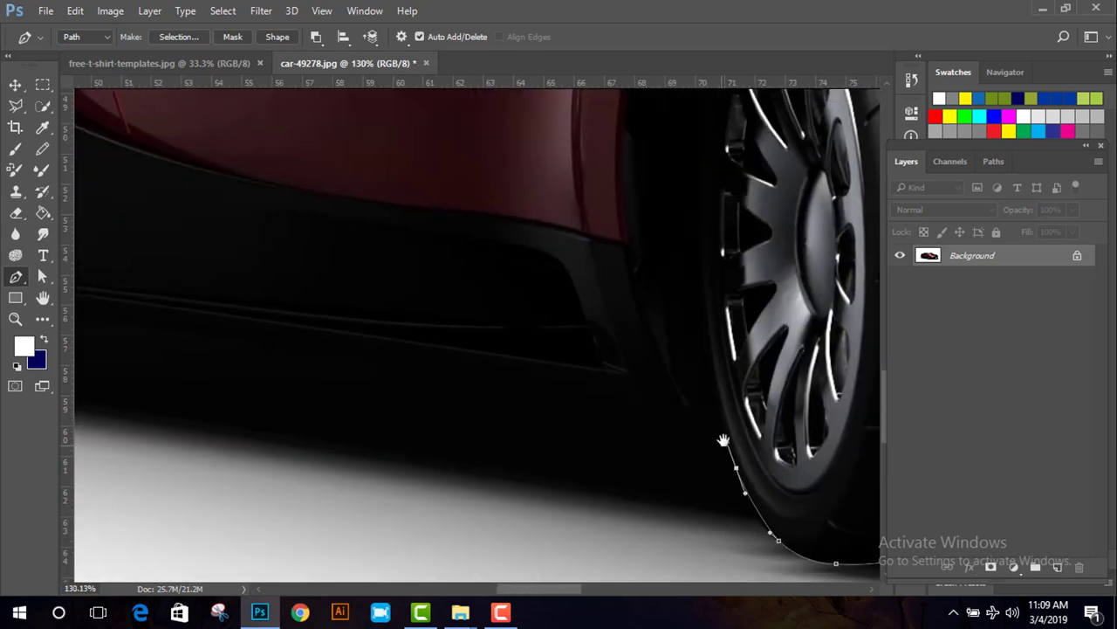
scroll(699, 433, up, 4)
click(680, 374)
scroll(743, 344, down, 4)
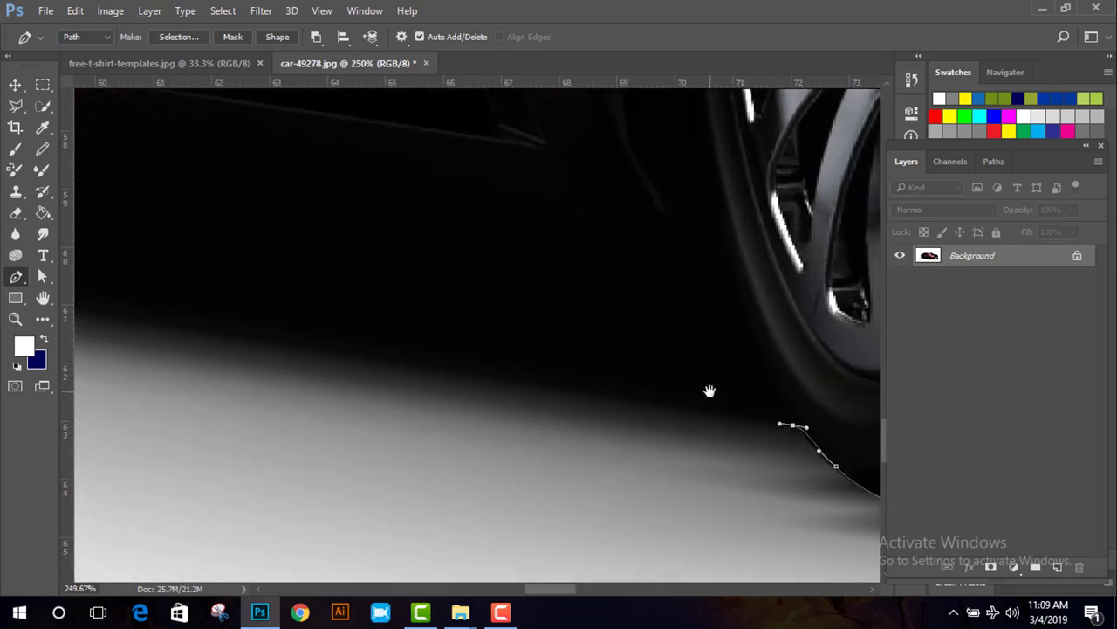
- Trace the path along the lower shadow edge of the side sill toward the rear wheel
drag(710, 391, 849, 435)
scroll(848, 435, down, 4)
click(400, 379)
key(ctrl+z)
drag(399, 376, 371, 370)
drag(427, 383, 814, 463)
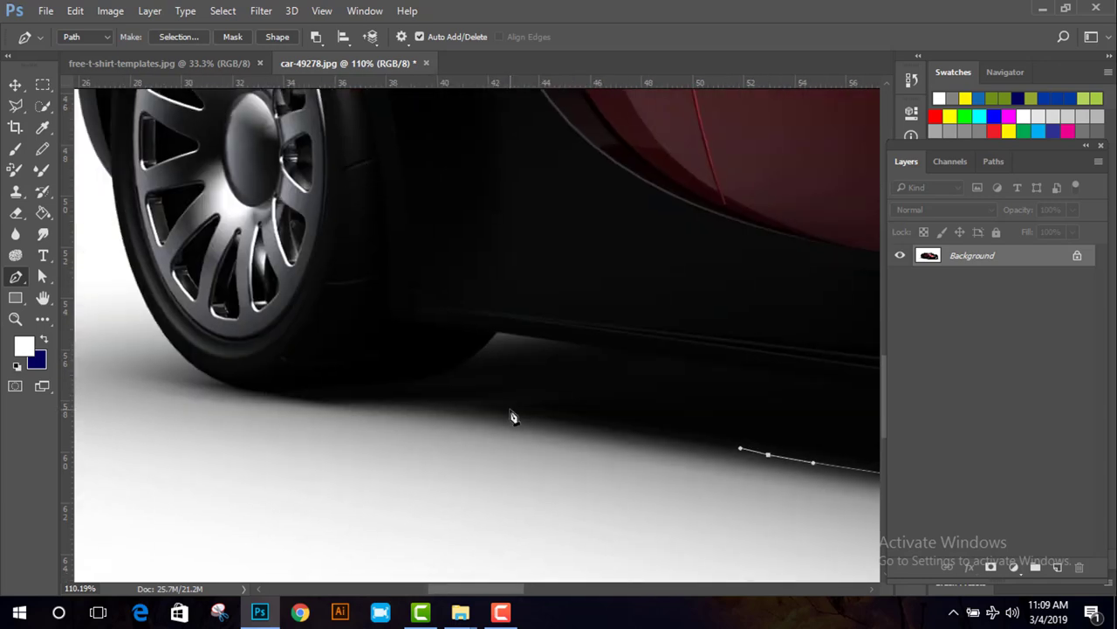
drag(510, 410, 489, 406)
drag(426, 404, 594, 456)
- Trace the path around the bottom of the rear tire
scroll(559, 448, up, 5)
scroll(690, 485, down, 2)
drag(748, 491, 732, 496)
drag(546, 499, 644, 528)
drag(629, 530, 570, 524)
drag(570, 524, 665, 579)
drag(552, 504, 517, 465)
- Trace the path up the outer edge of the rear tire to just below the rear fender
scroll(559, 527, up, 2)
scroll(506, 316, left, 2)
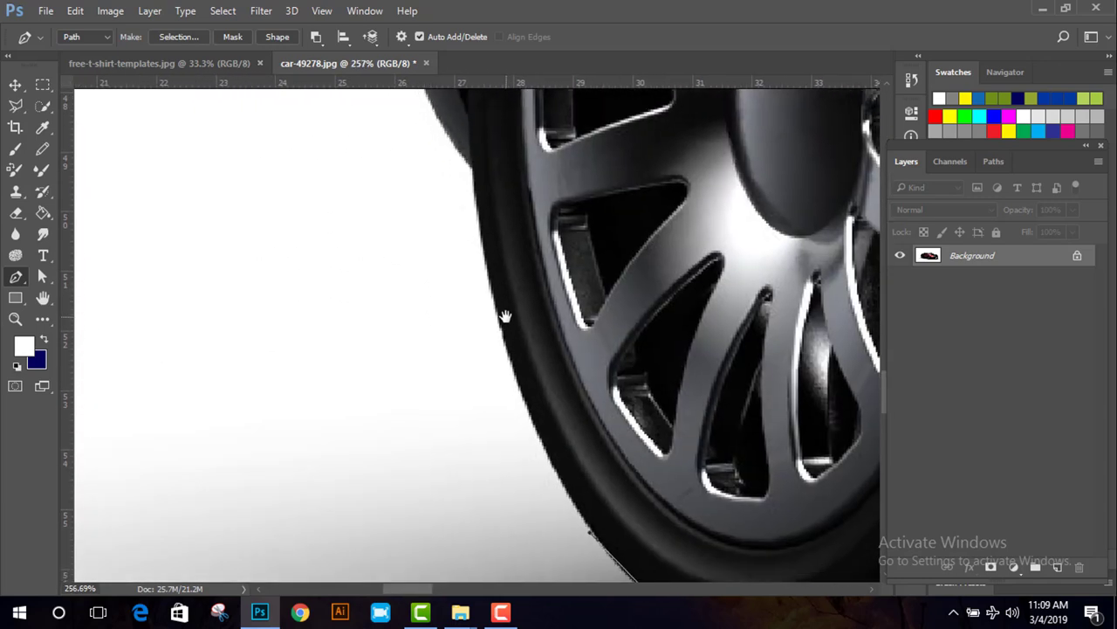
key(ctrl+z)
drag(479, 215, 476, 201)
drag(481, 227, 511, 429)
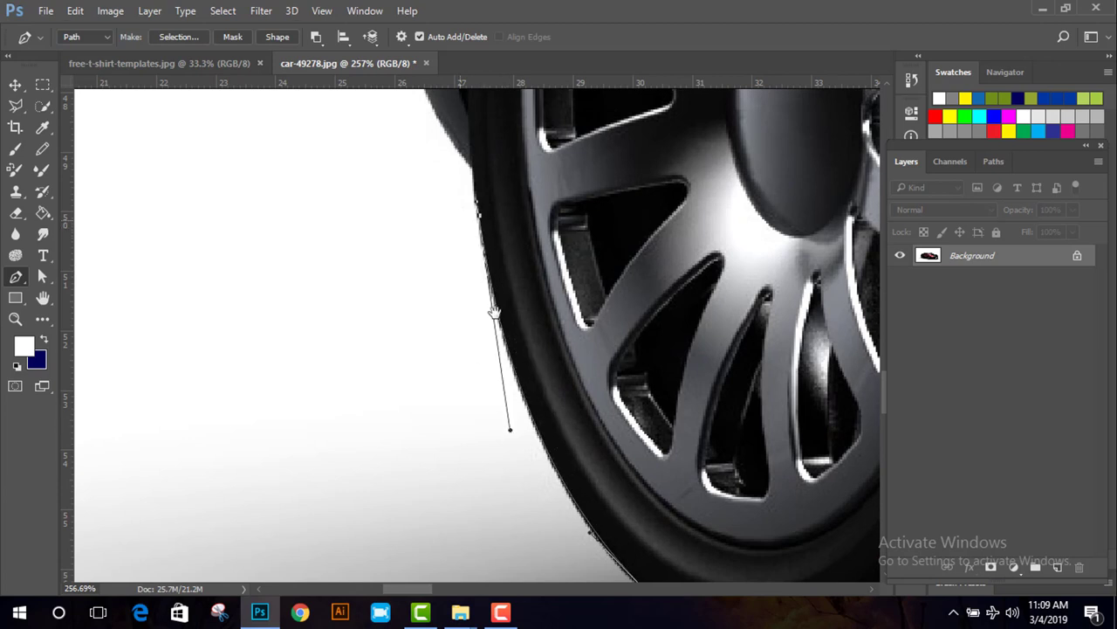
drag(494, 312, 570, 544)
drag(546, 399, 538, 392)
- Trace the path up the lower rear fender edge from the tire to the panel seam
scroll(539, 397, up, 2)
scroll(557, 435, left, 1)
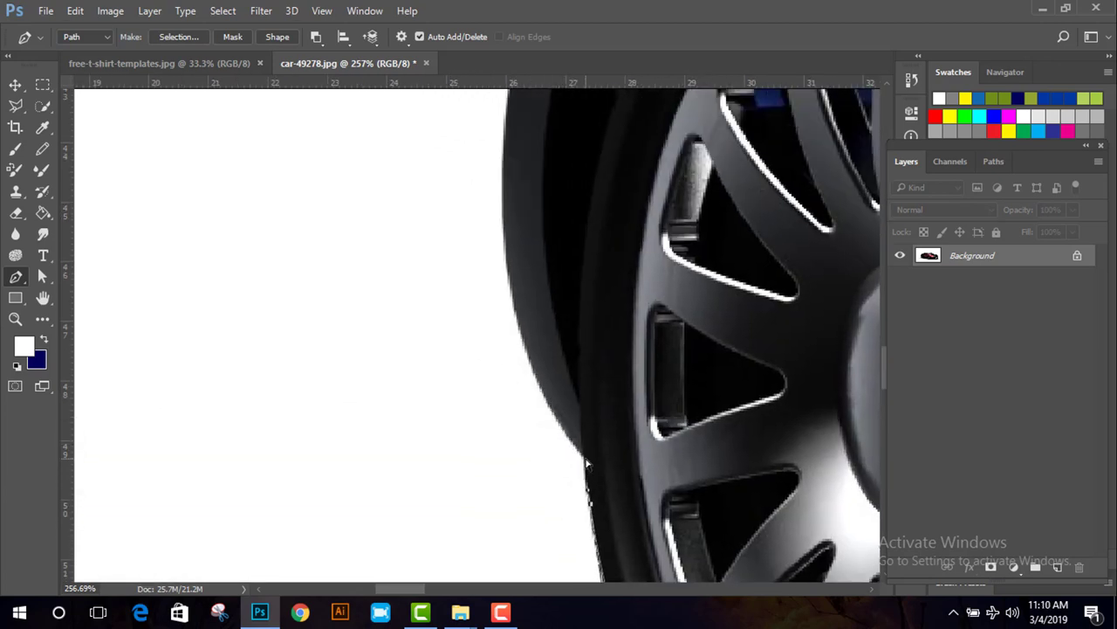
scroll(587, 463, up, 2)
scroll(549, 399, left, 1)
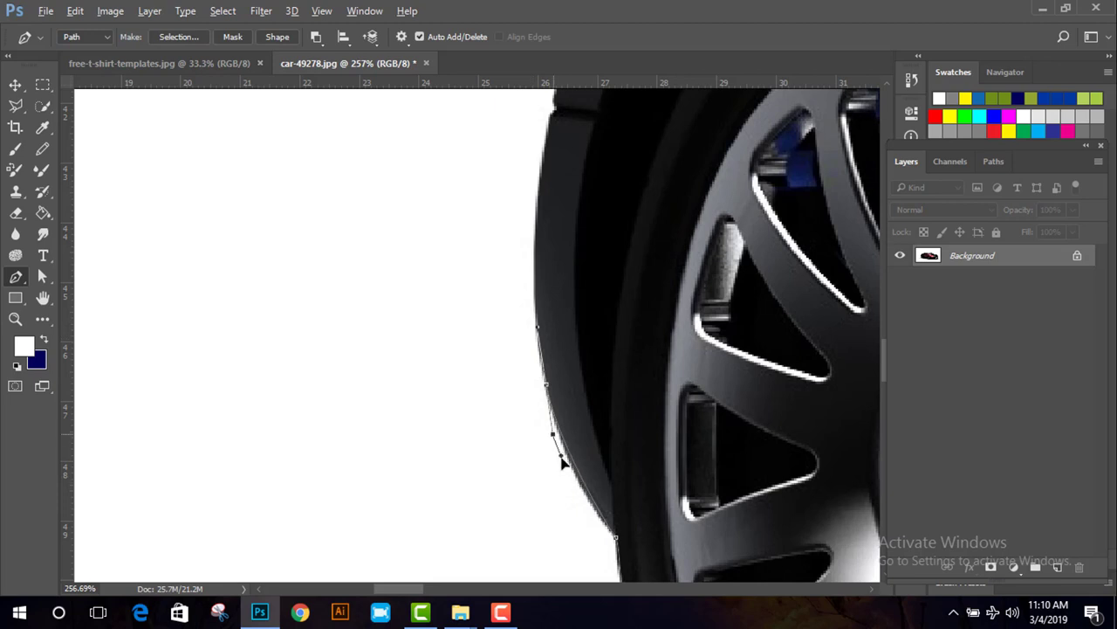
scroll(539, 312, up, 4)
scroll(538, 312, right, 1)
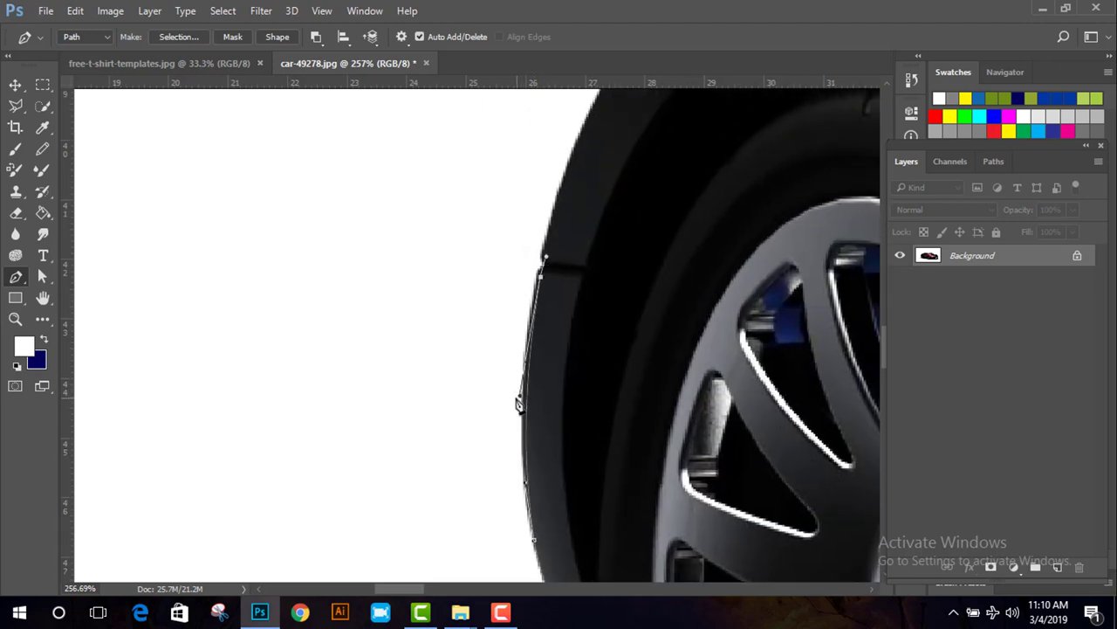
- Trace the path around the upper curve of the rear wheel arch
scroll(520, 393, up, 5)
scroll(524, 376, right, 1)
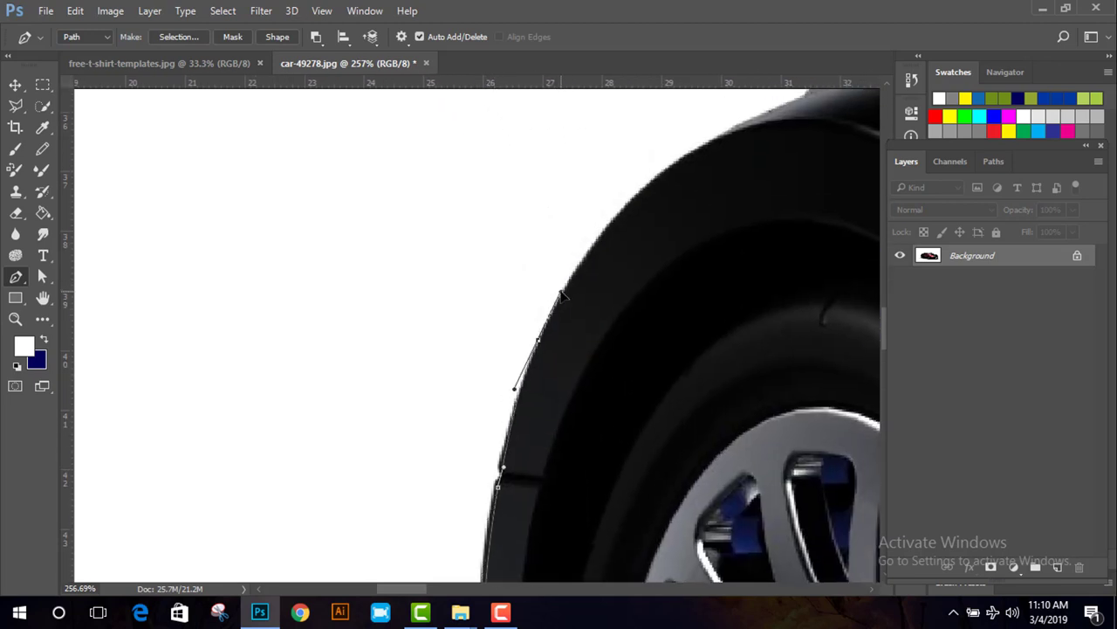
drag(602, 290, 369, 359)
drag(534, 180, 387, 239)
drag(549, 234, 368, 399)
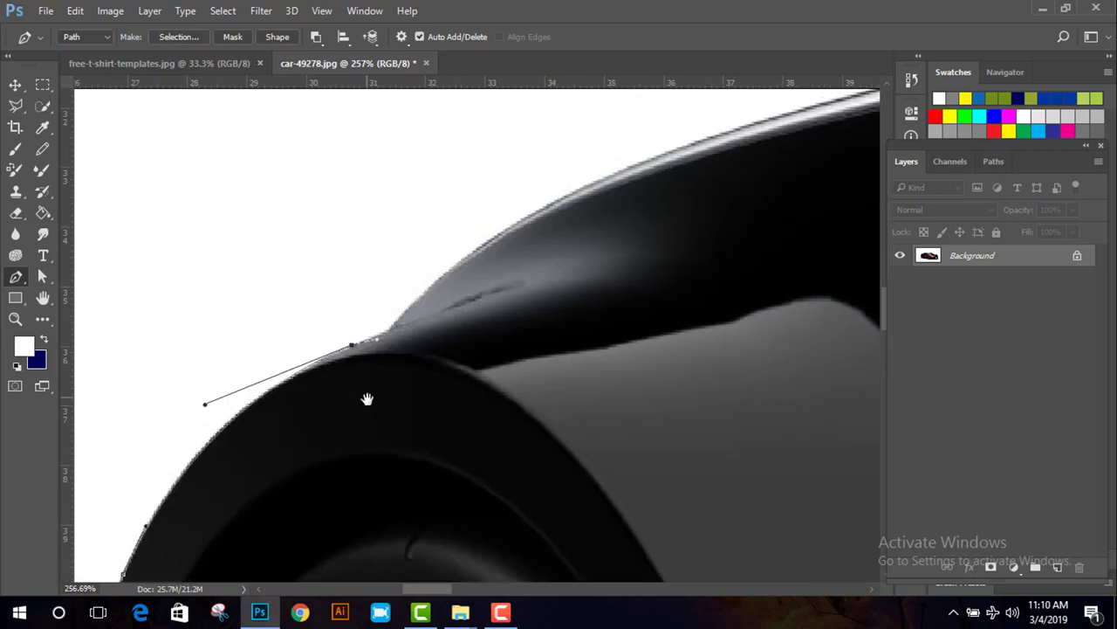
- Trace the path along the rear body's top line to the base of the silver roof scoop
drag(414, 307, 432, 286)
drag(544, 304, 373, 361)
drag(525, 198, 566, 189)
drag(381, 238, 361, 248)
drag(626, 288, 294, 390)
drag(610, 195, 659, 214)
scroll(619, 244, right, 3)
scroll(619, 245, up, 2)
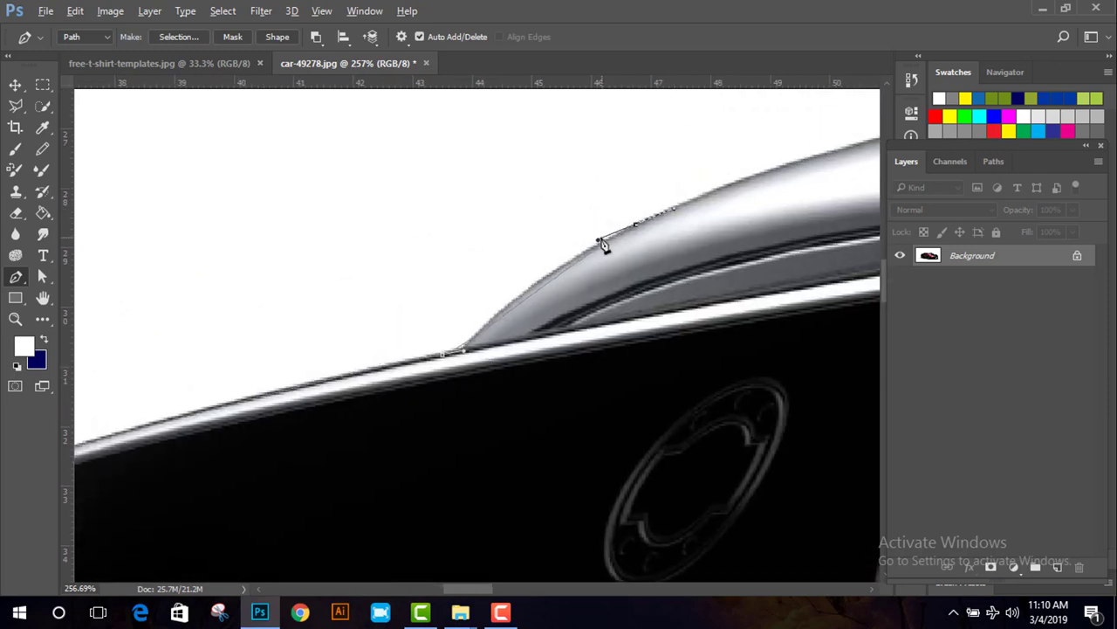
- Trace the path over the silver roof scoop and onto its rounded grey opening
scroll(602, 244, right, 4)
scroll(602, 244, up, 2)
drag(563, 222, 451, 230)
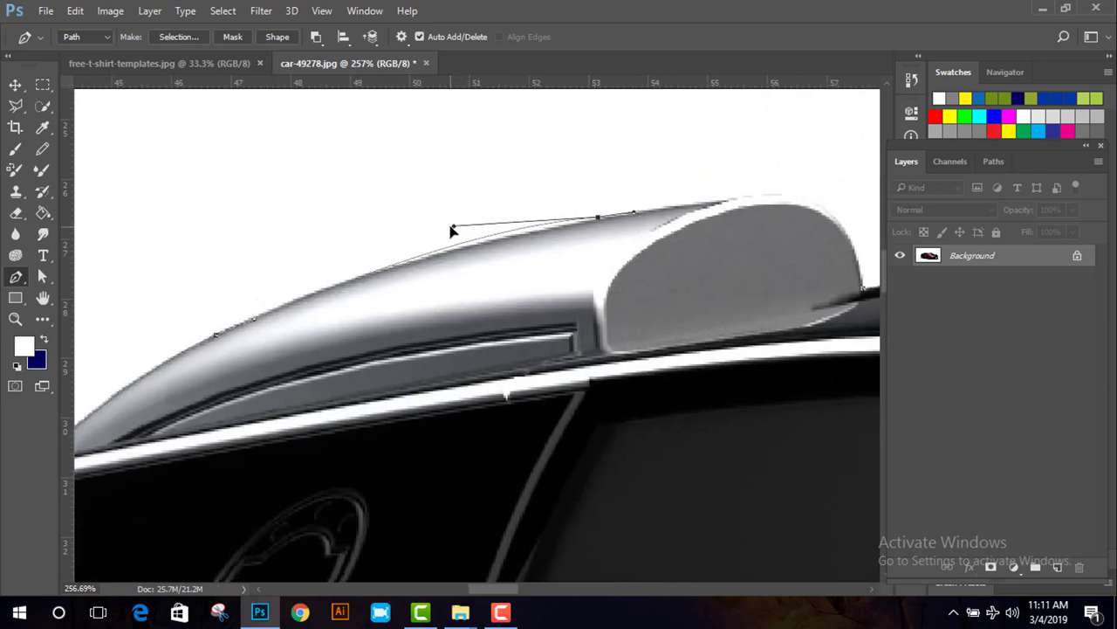
drag(598, 218, 548, 280)
drag(547, 278, 553, 282)
drag(684, 277, 619, 272)
scroll(574, 330, right, 3)
scroll(574, 330, down, 1)
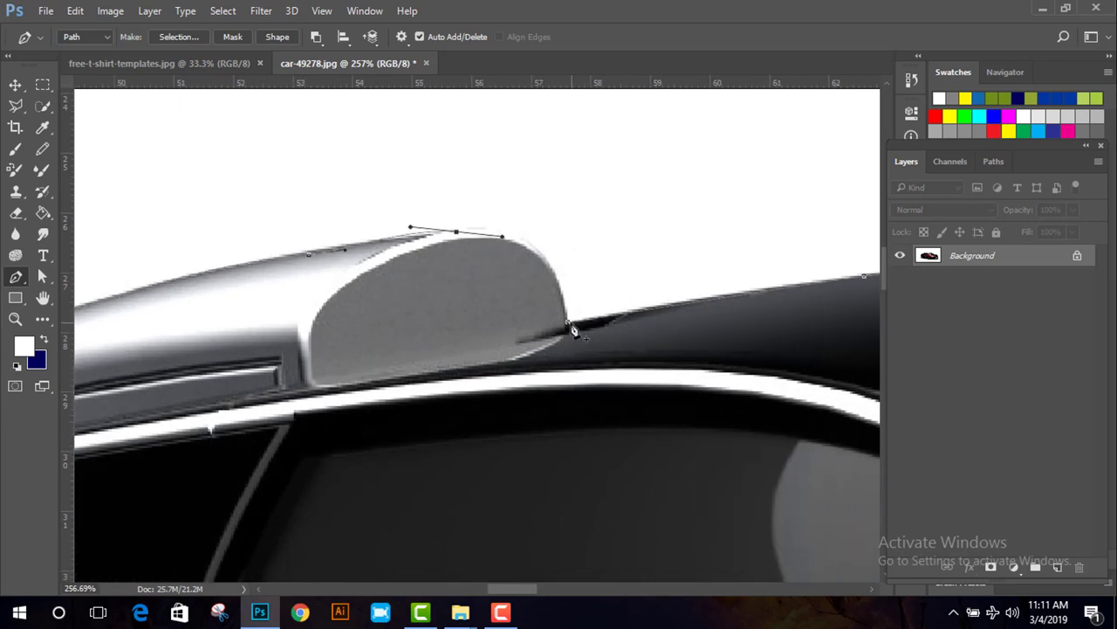
- Close the path at its starting point where the roof scoop meets the roof
drag(567, 323, 569, 342)
key(ctrl+alt+z)
key(ctrl+alt+z)
- Convert the car path into a new anti-aliased selection with a 2-pixel feather radius
scroll(541, 347, down, 10)
right_click(636, 385)
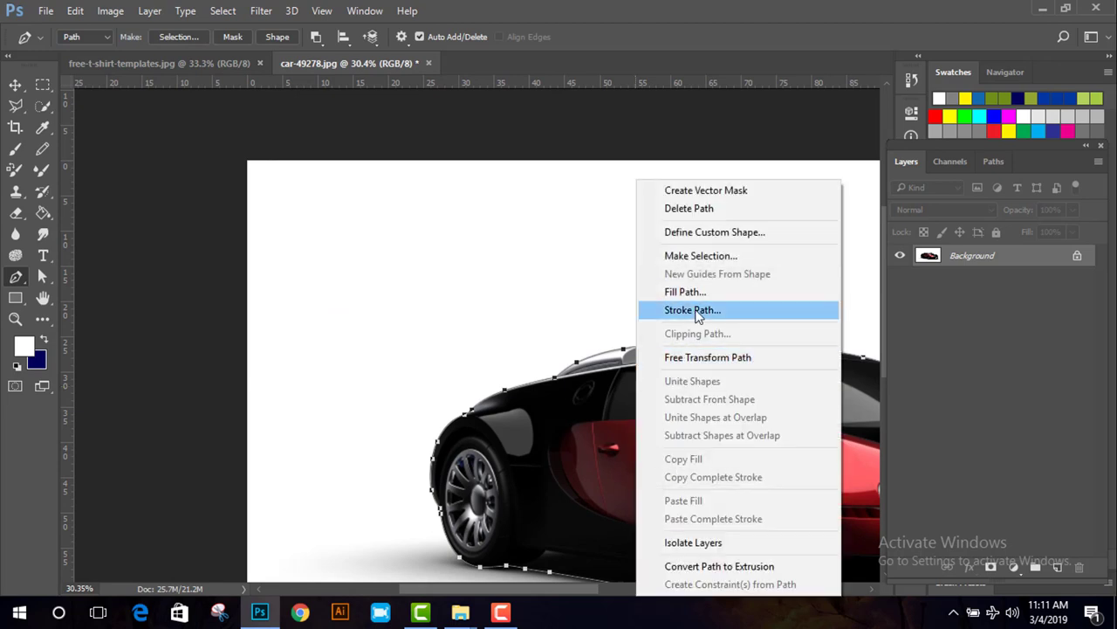
click(700, 255)
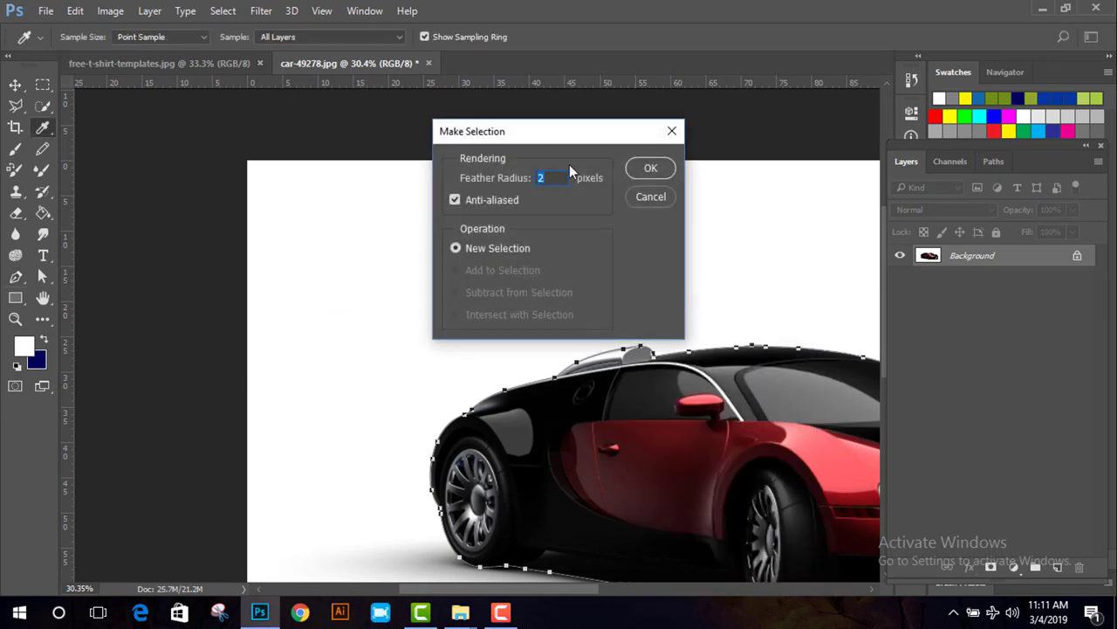
click(649, 170)
scroll(638, 341, down, 5)
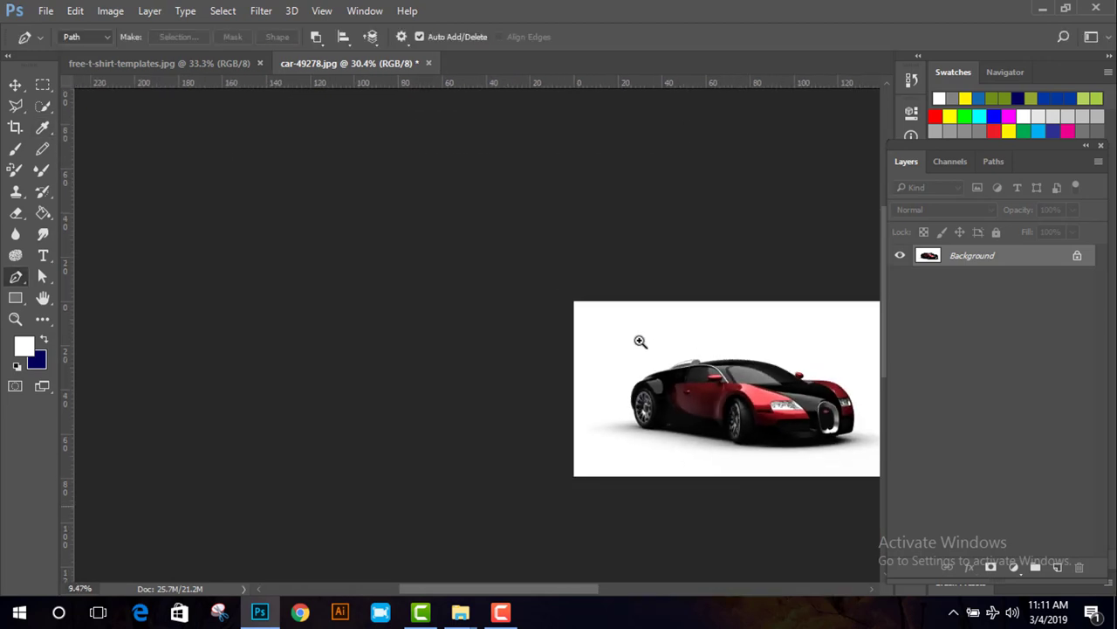
scroll(569, 324, up, 2)
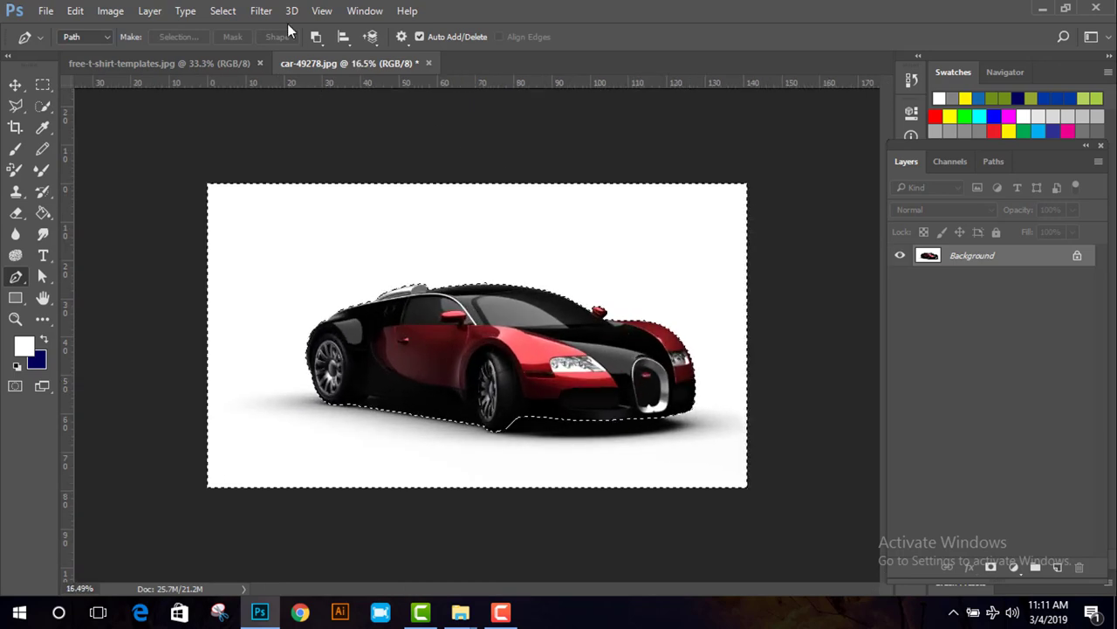
- Invert the selection so it covers the car and put the car on a new layer
click(225, 11)
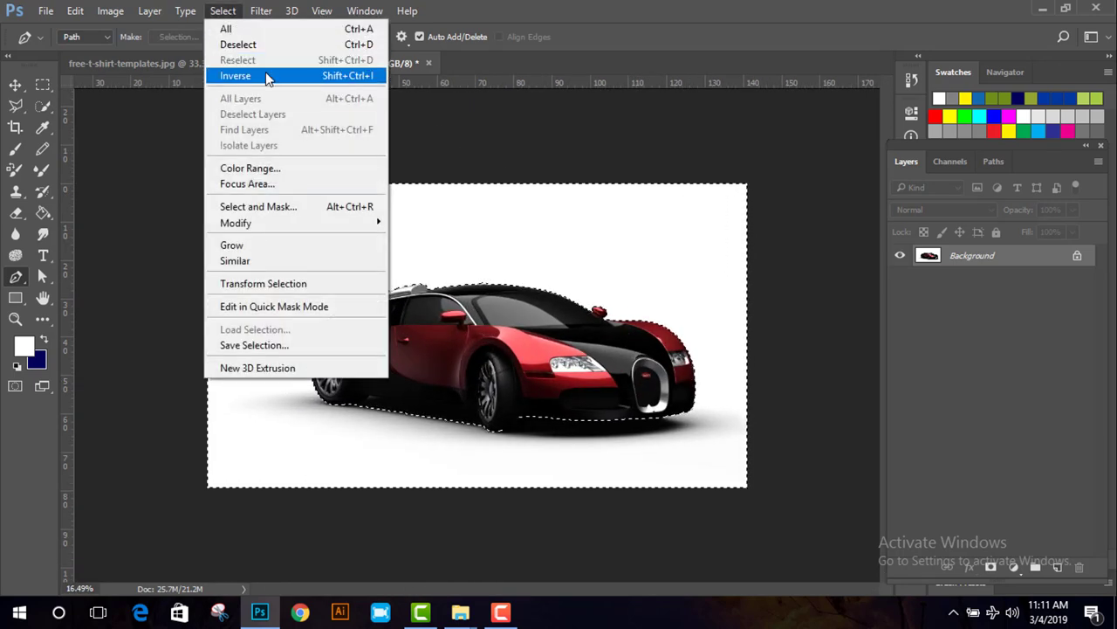
click(267, 77)
key(ctrl+shift+j)
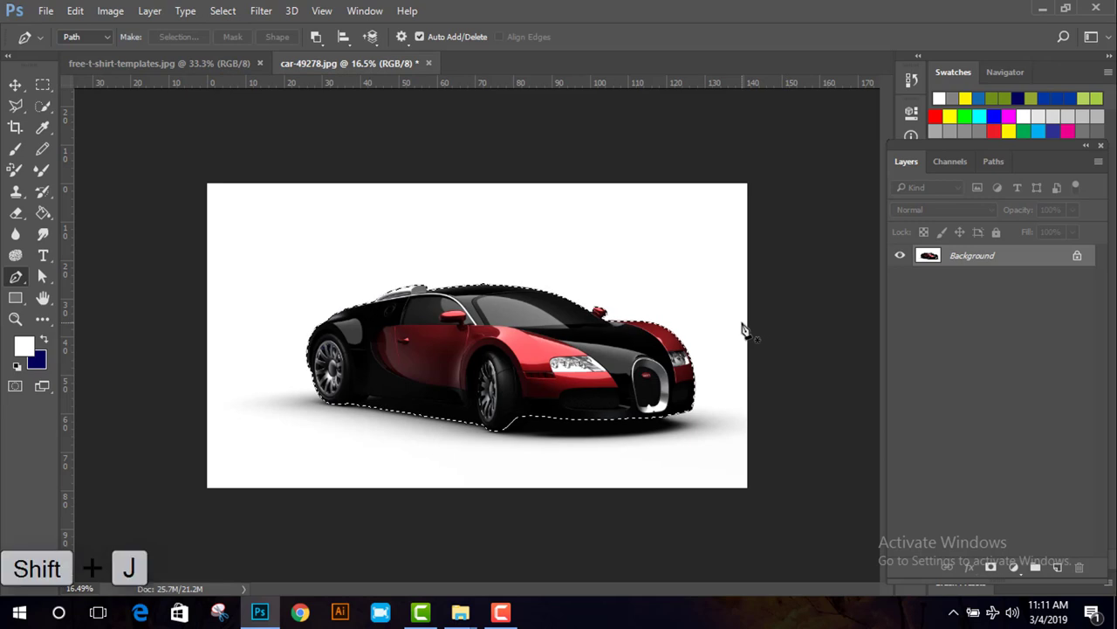
- Move the car cutout into free-t-shirt-templates.jpg and hide its layer there
click(15, 84)
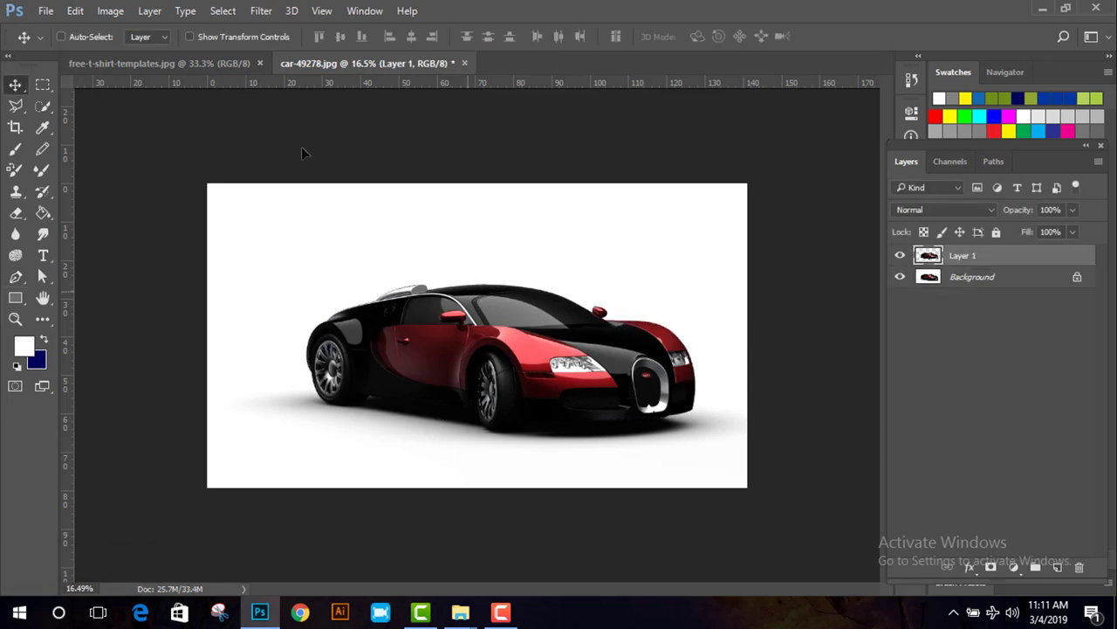
drag(301, 147, 367, 326)
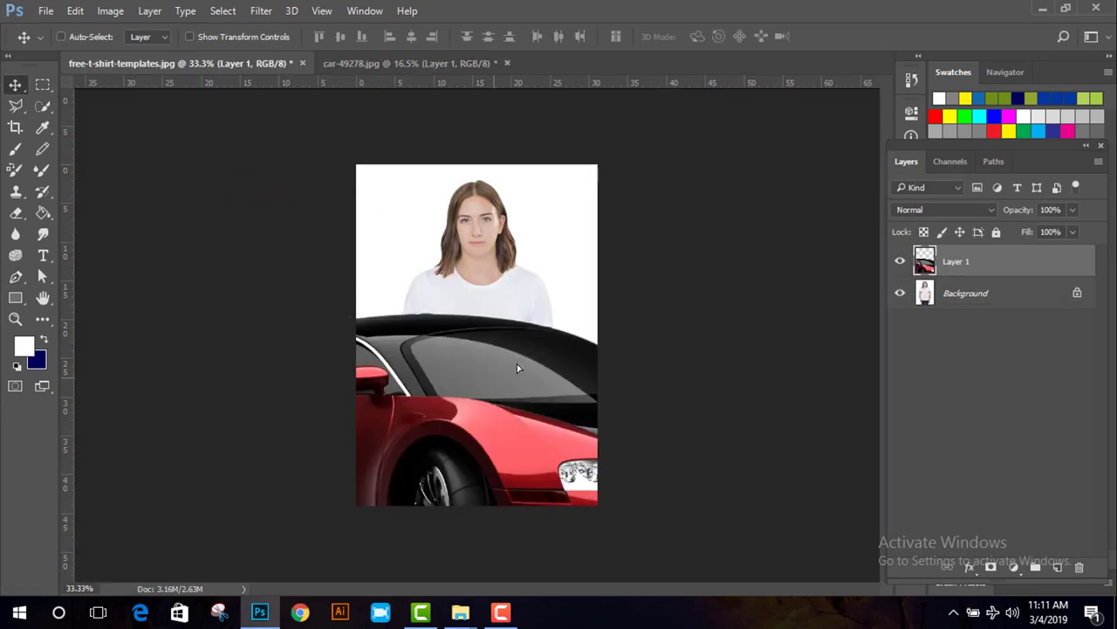
click(900, 261)
scroll(454, 367, up, 2)
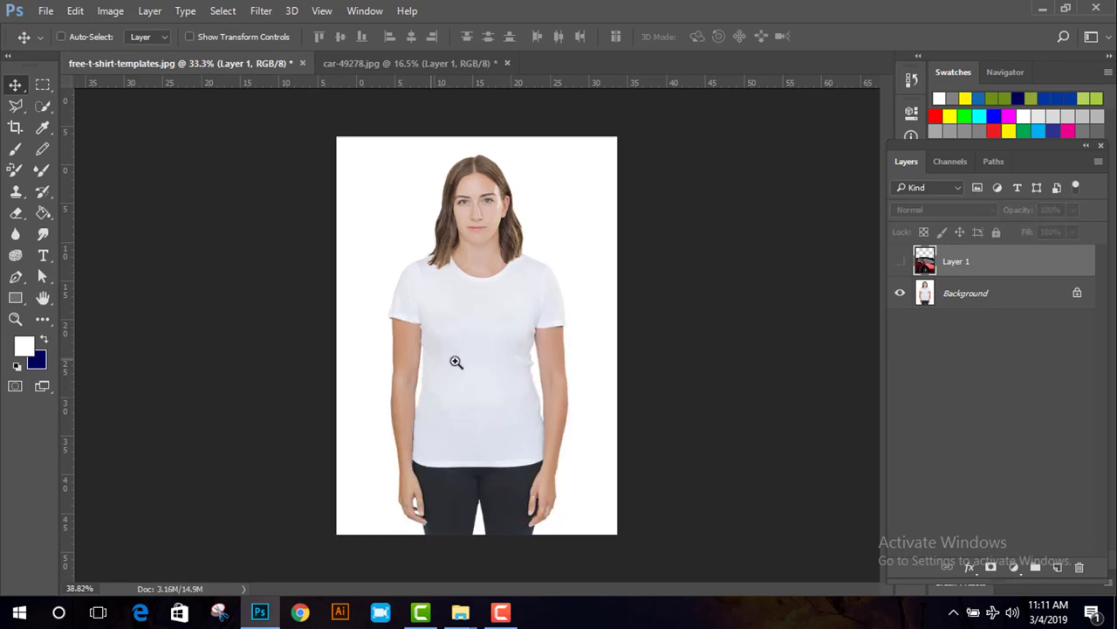
- Set the resolution of the T-shirt template image to 300 pixels per inch with the Background layer selected
click(106, 12)
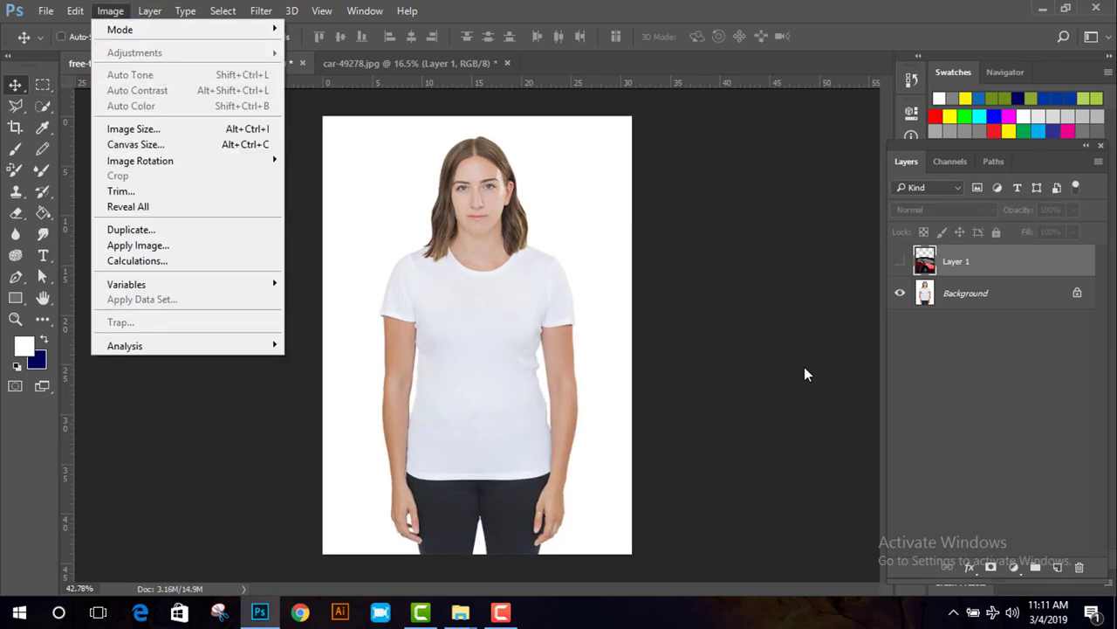
click(963, 302)
click(963, 302)
click(110, 10)
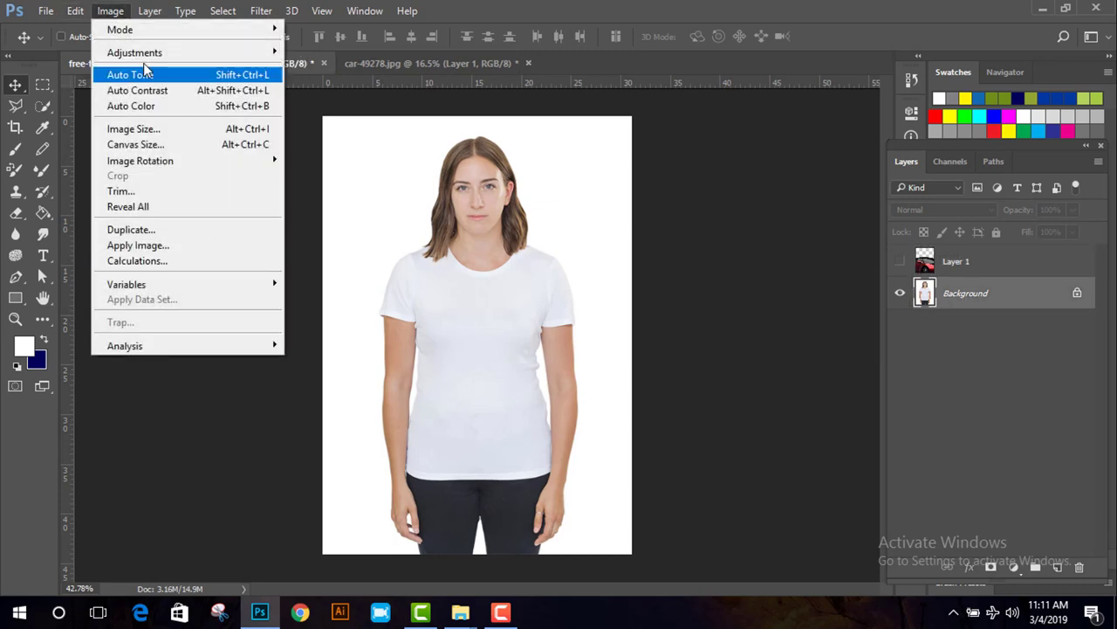
click(133, 130)
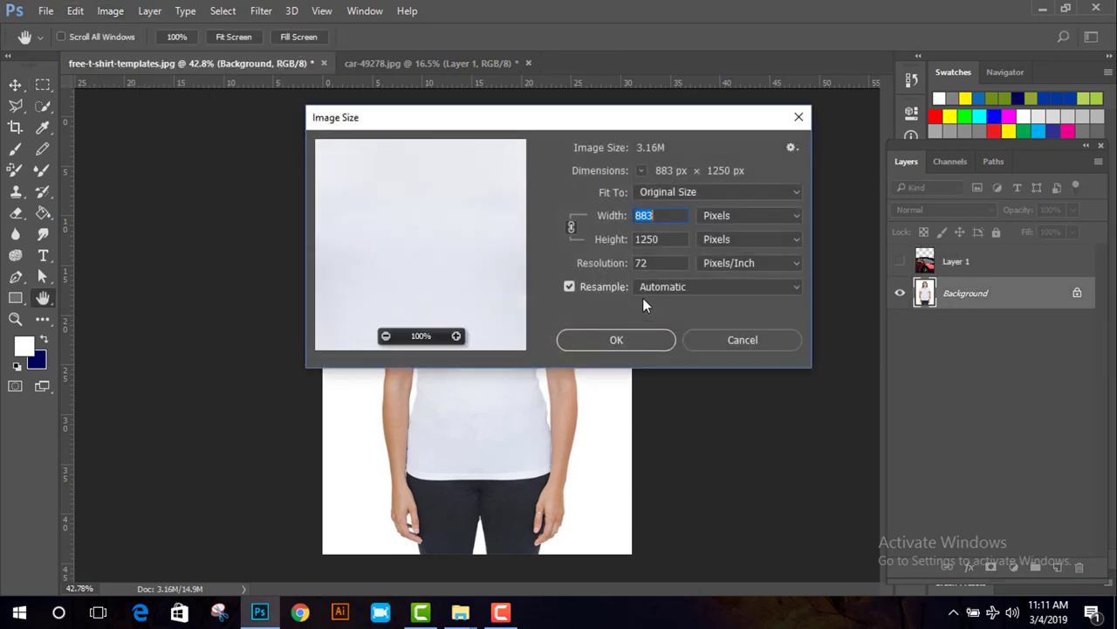
text(300)
key(Return)
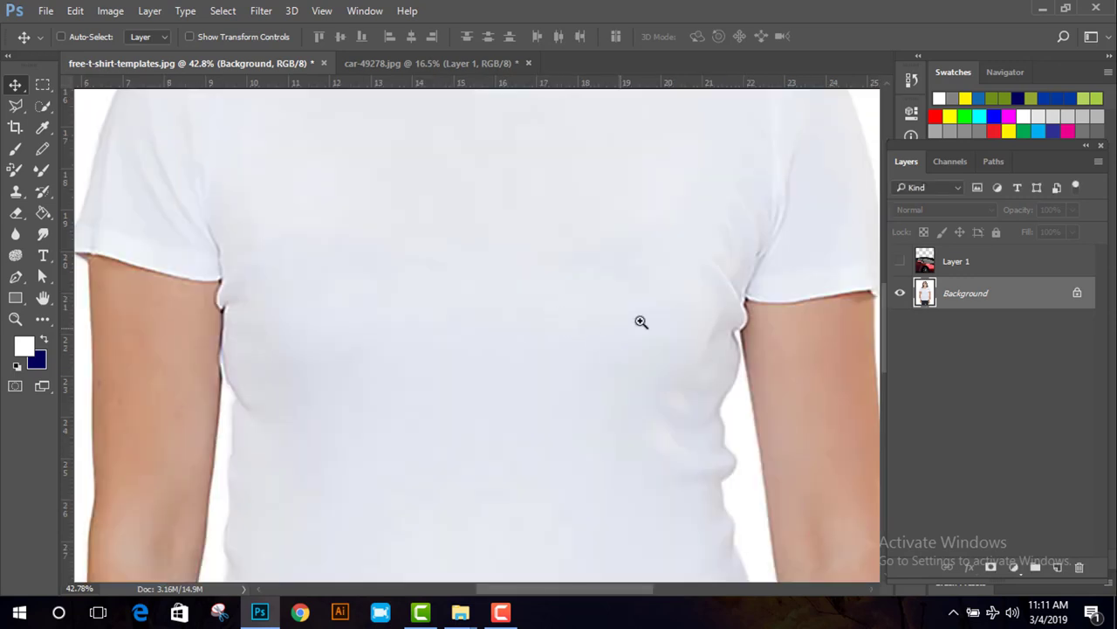
- Show the car layer briefly to check its size against the enlarged template, and hide it again
drag(641, 322, 614, 327)
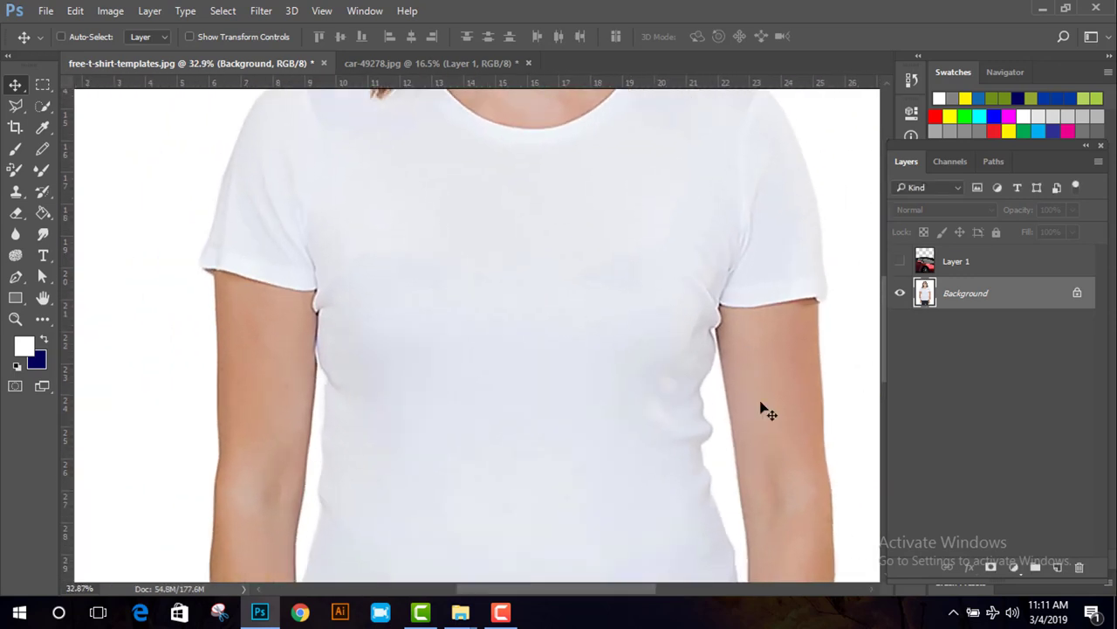
drag(616, 374, 534, 345)
click(901, 265)
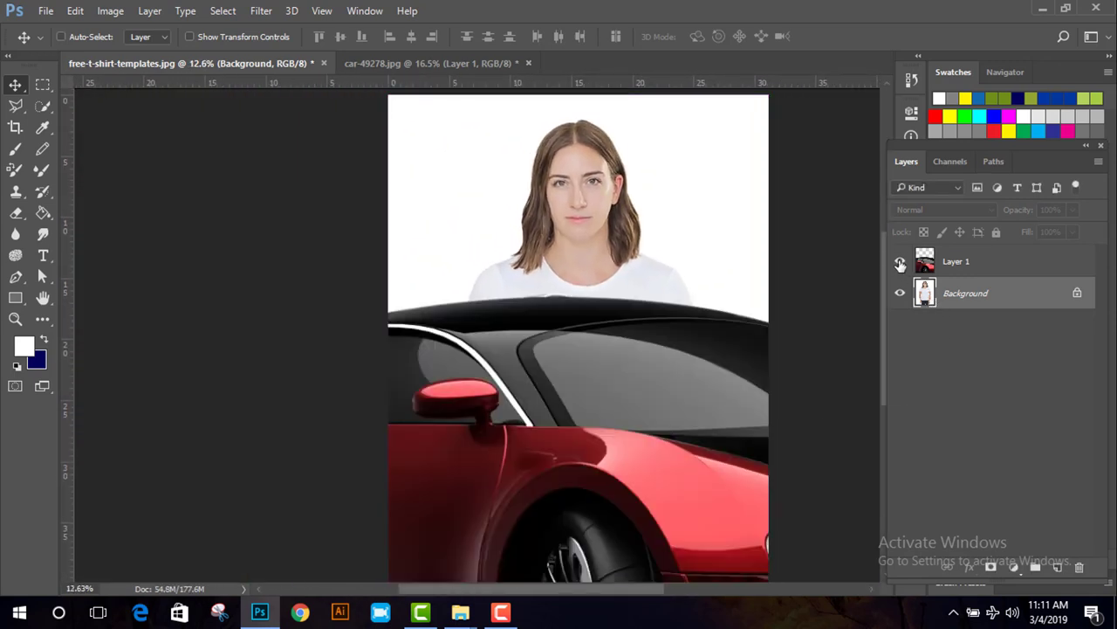
click(900, 265)
scroll(618, 367, up, 1)
drag(644, 376, 592, 315)
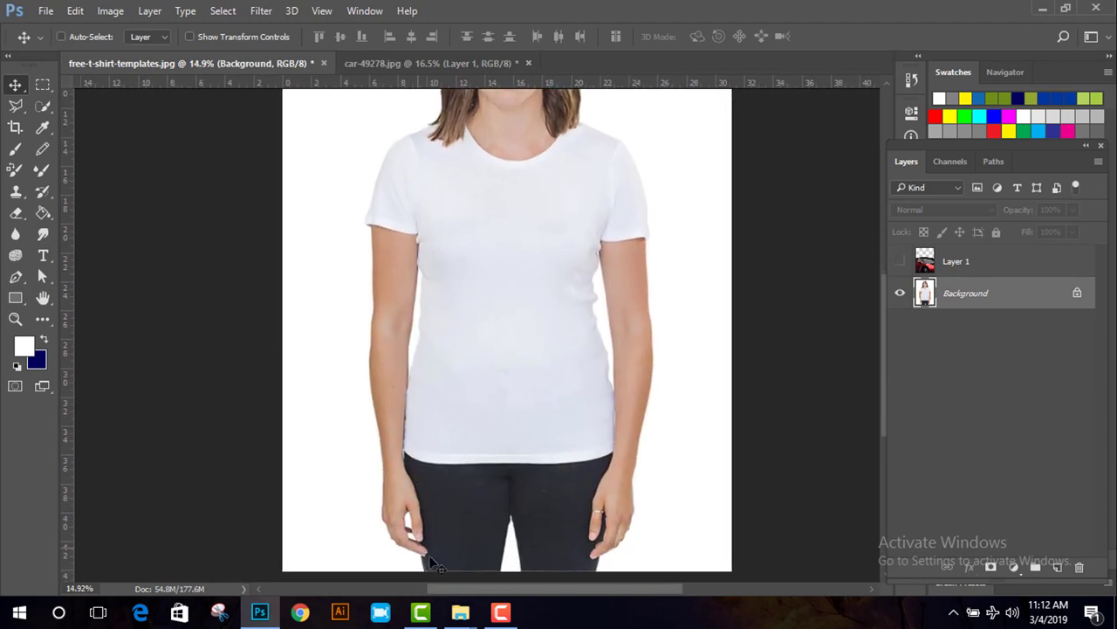
- Place the torn-paper hole image shutterstock-24687316 from the car 3d folder into the T-shirt template
mouse_move(467, 614)
click(703, 555)
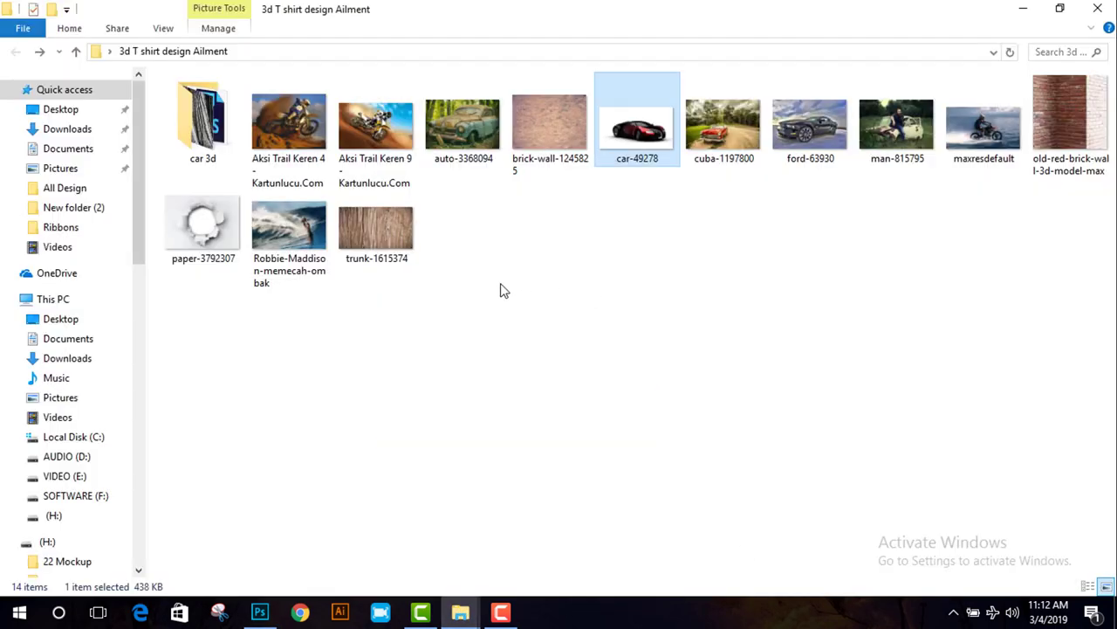
double_click(202, 120)
drag(529, 136, 558, 371)
- Scale the torn-paper image down proportionally and position its black hole on the front of the T-shirt
scroll(604, 328, up, 2)
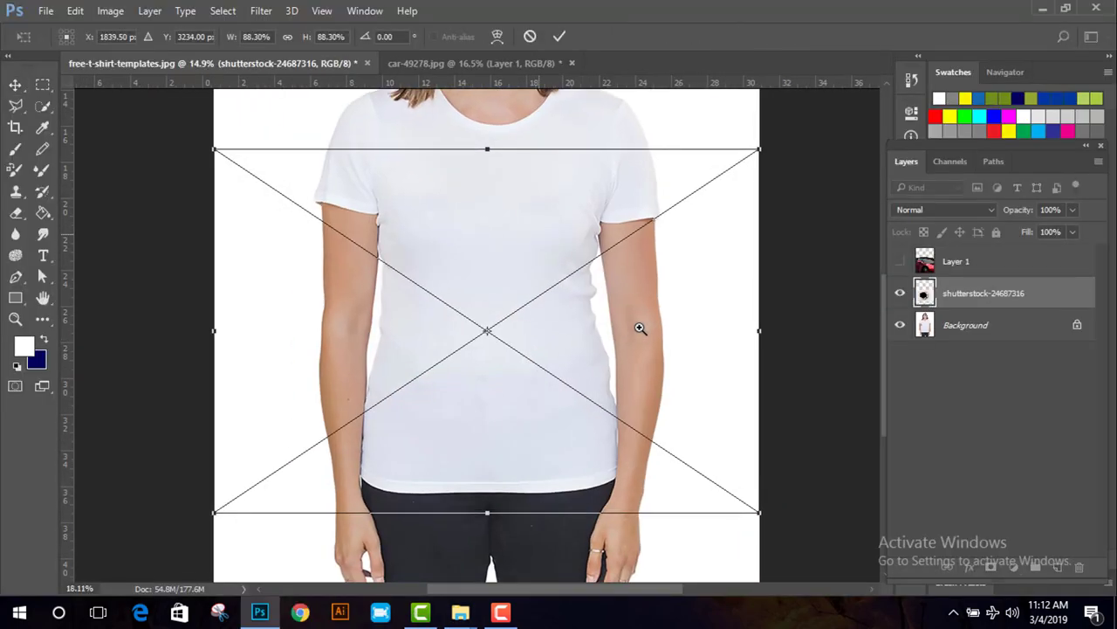
drag(537, 330, 566, 318)
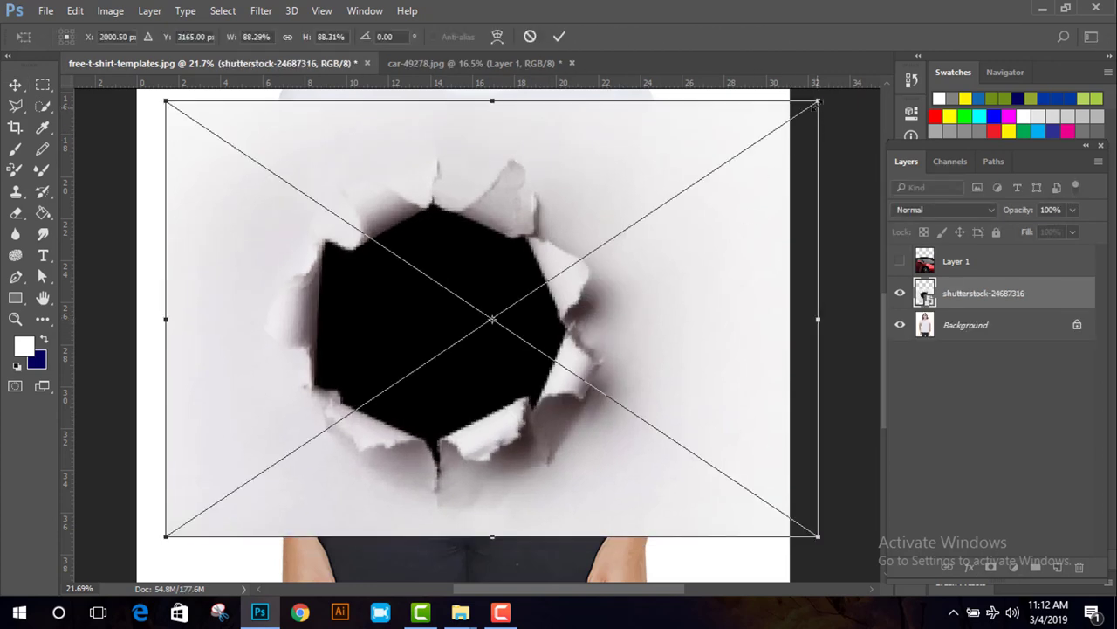
drag(816, 103, 709, 178)
drag(593, 270, 597, 258)
key(Return)
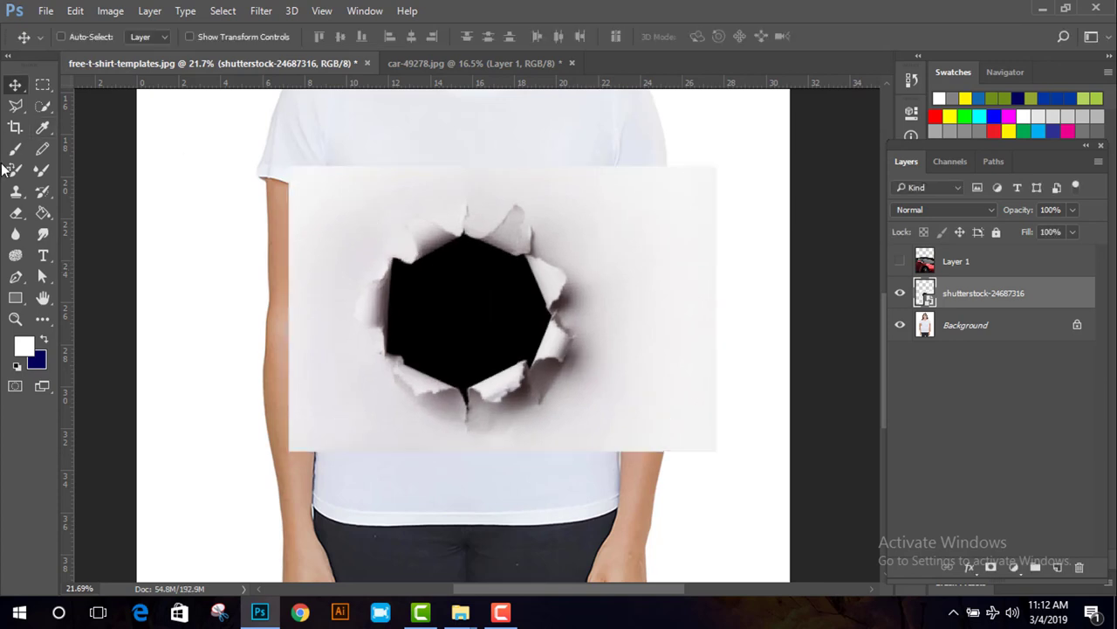
- Rasterize the torn-paper layer and erase the paper surrounding the hole with a soft round 600 px Eraser at 0% hardness
click(15, 214)
click(86, 38)
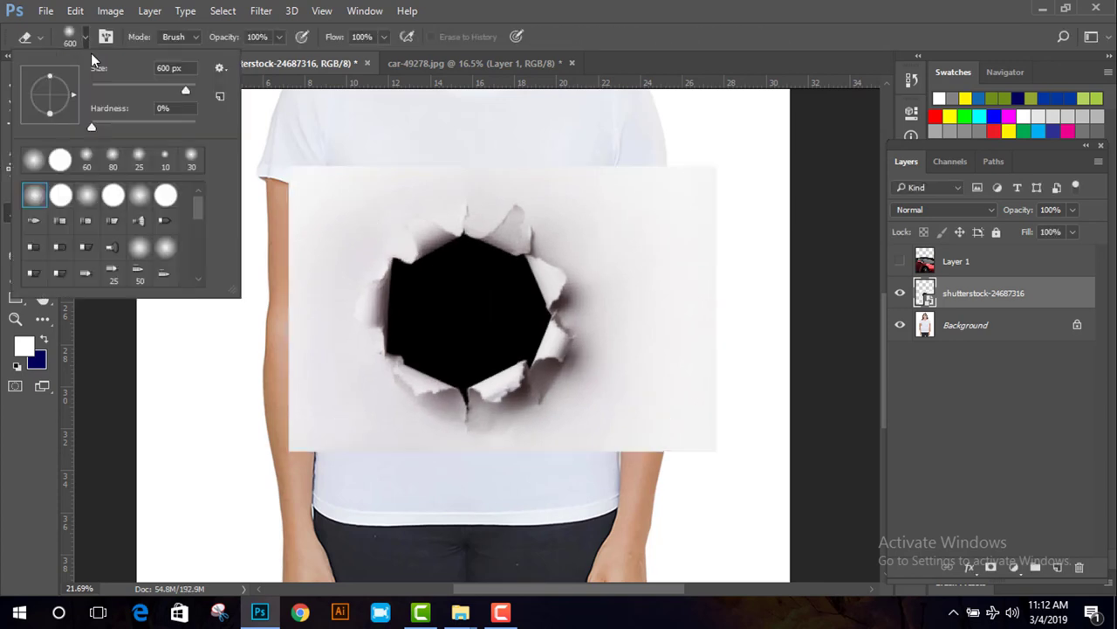
double_click(38, 199)
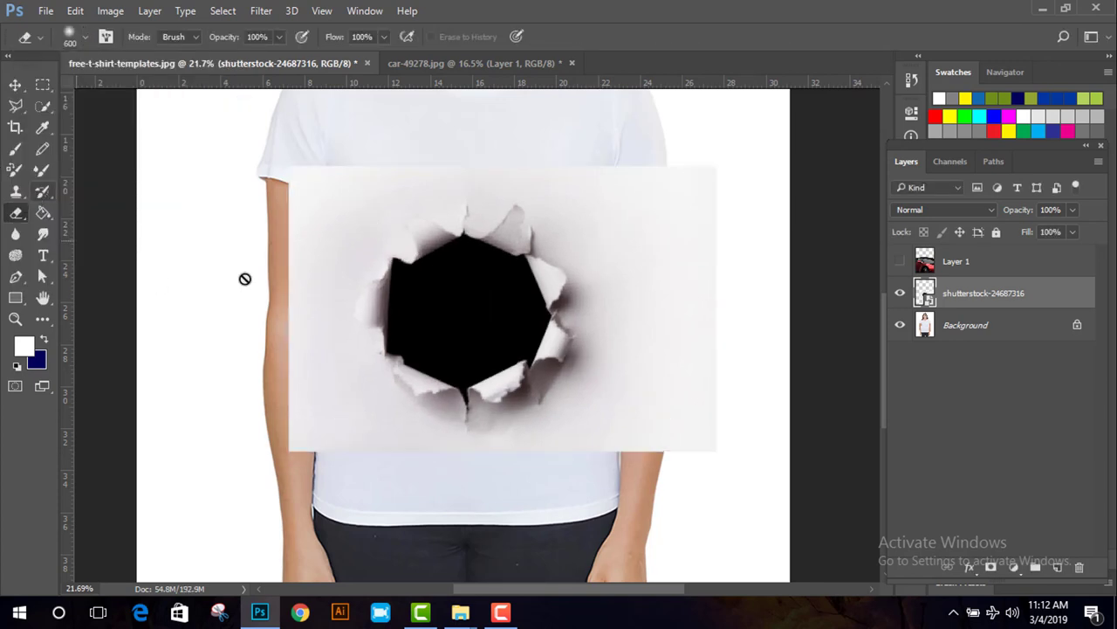
right_click(1009, 294)
click(703, 359)
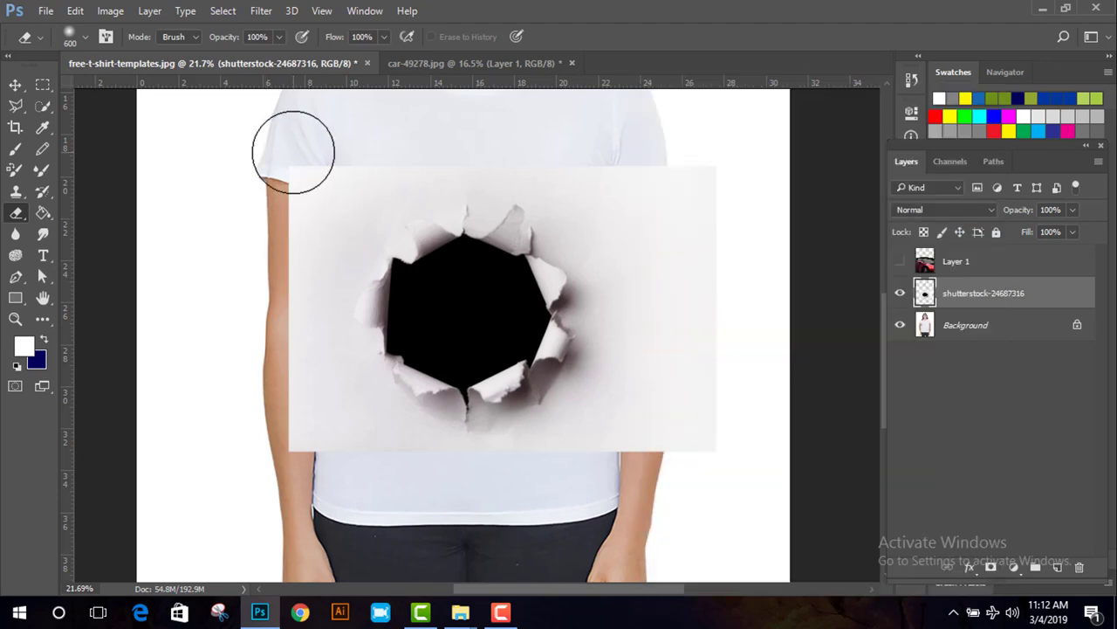
mouse_move(294, 151)
mouse_down()
mouse_move(332, 125)
mouse_move(300, 389)
mouse_move(394, 464)
mouse_move(362, 463)
mouse_up()
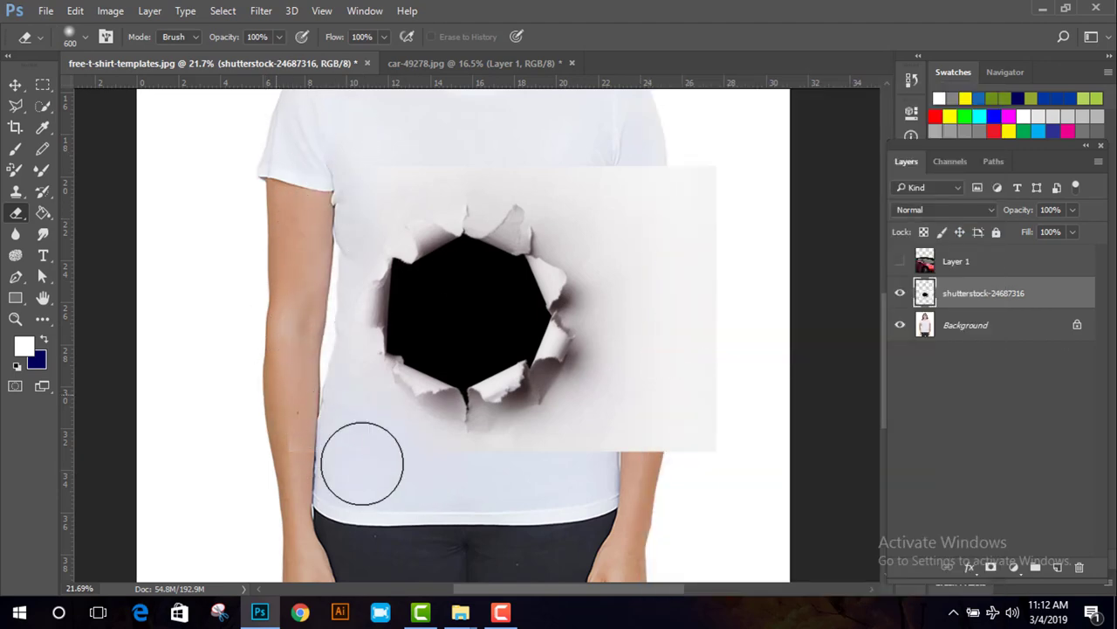
mouse_move(593, 454)
mouse_down()
mouse_move(676, 177)
mouse_move(591, 140)
mouse_move(650, 365)
mouse_move(663, 269)
mouse_move(638, 404)
mouse_move(663, 374)
mouse_move(580, 168)
mouse_up()
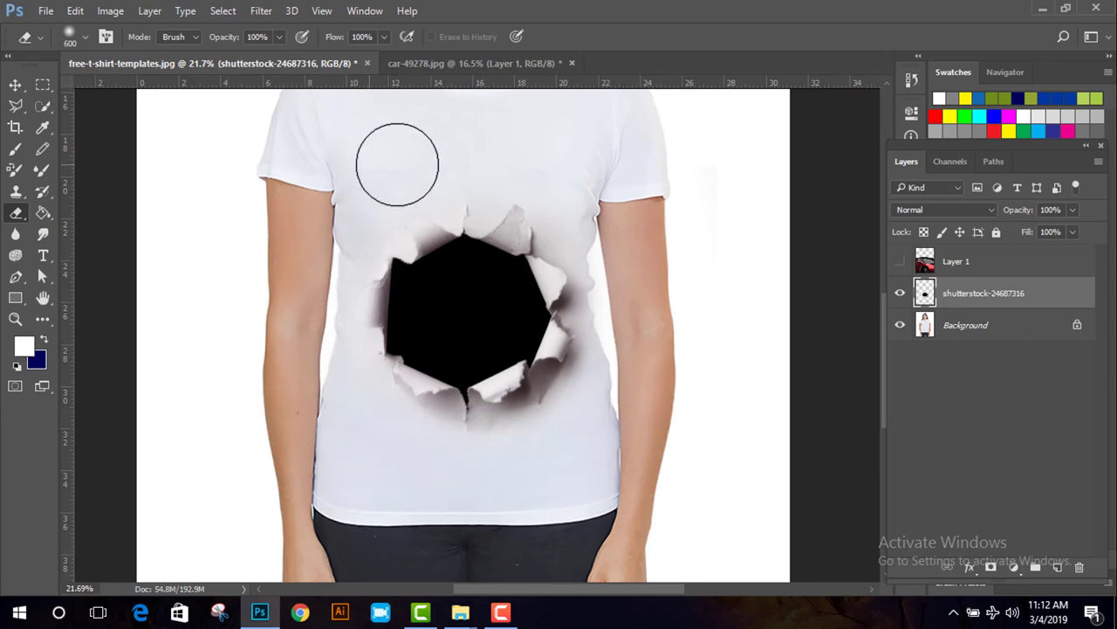
- Soften the leftover paper shading around the hole with the Eraser and move the hole slightly up on the shirt
key(z)
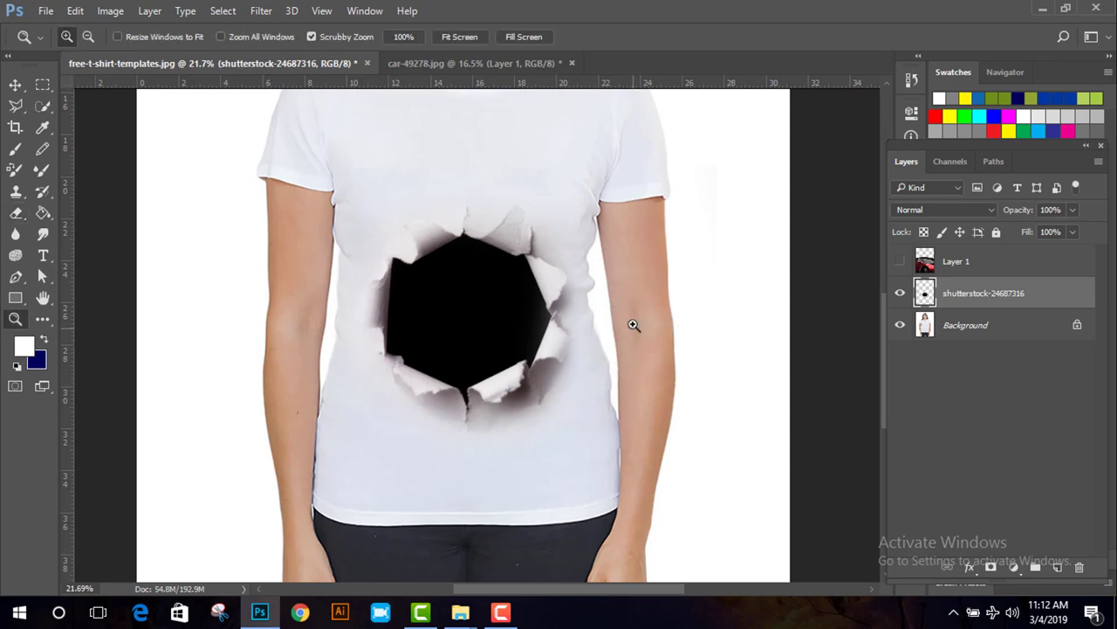
key(ctrl+alt+z)
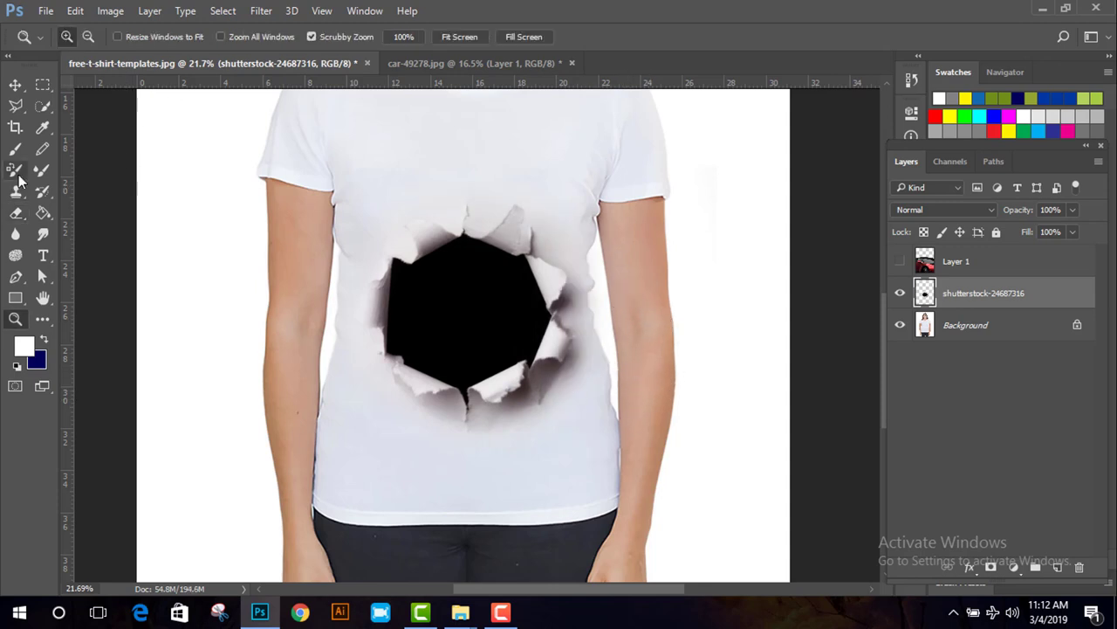
click(14, 213)
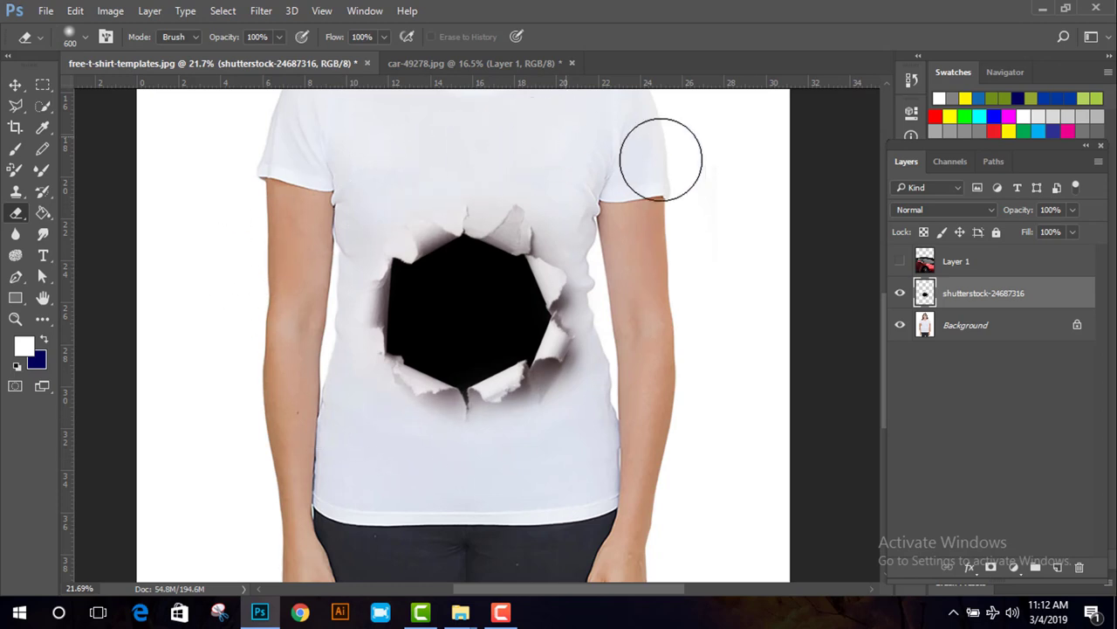
click(15, 85)
mouse_move(426, 259)
mouse_down()
mouse_move(418, 250)
mouse_move(427, 260)
mouse_up()
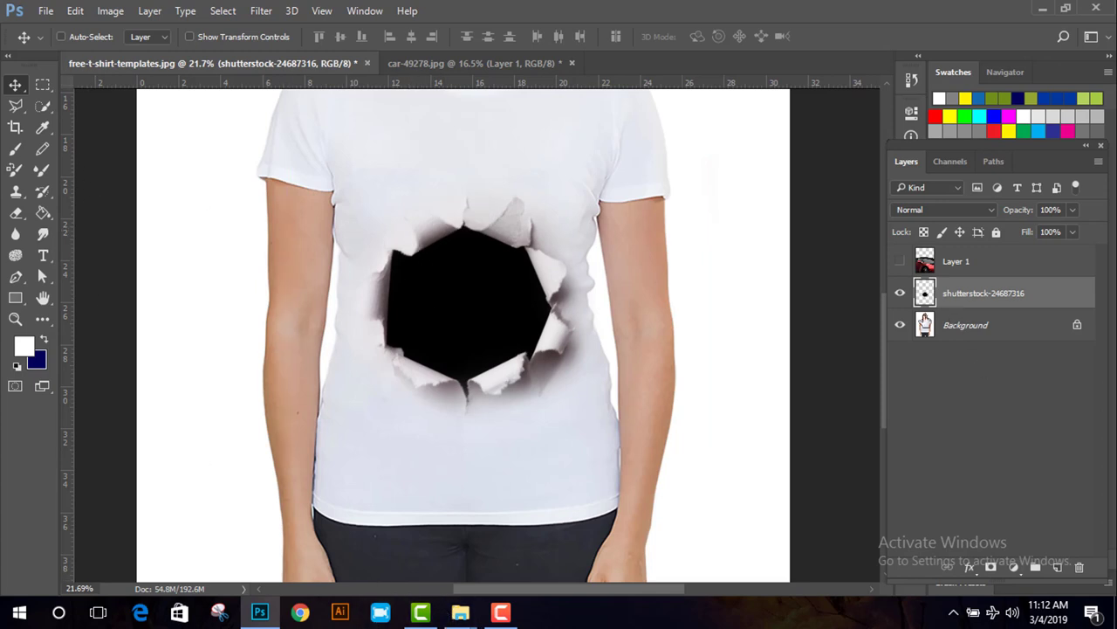
- Show the car layer, scale it to about 32.5% and rotate it about 11.5 degrees counterclockwise
key(ctrl+t)
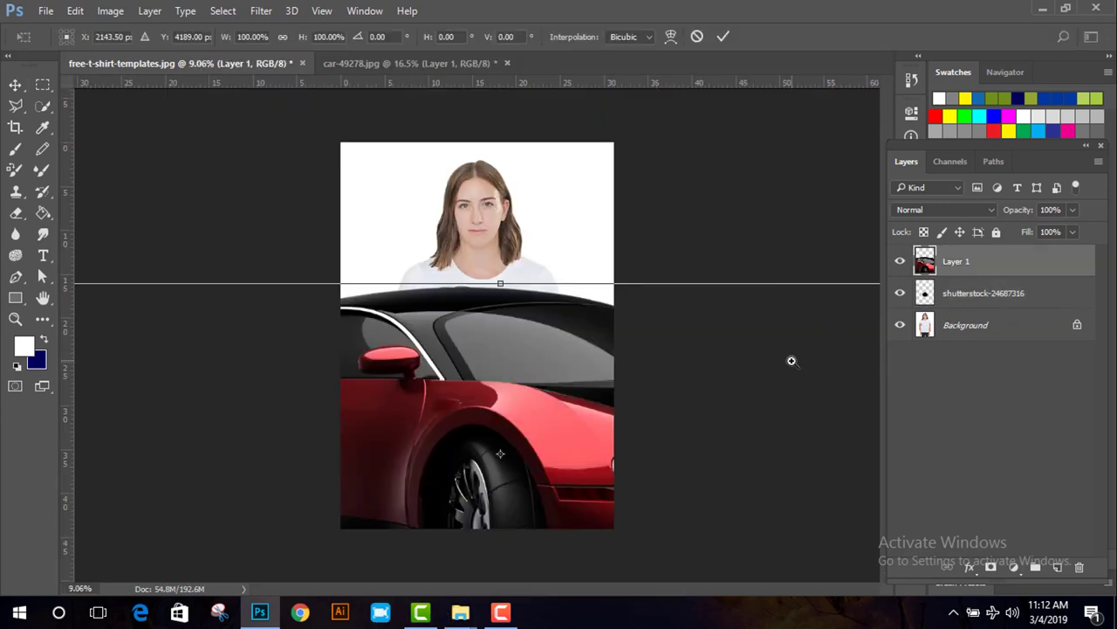
drag(792, 360, 688, 342)
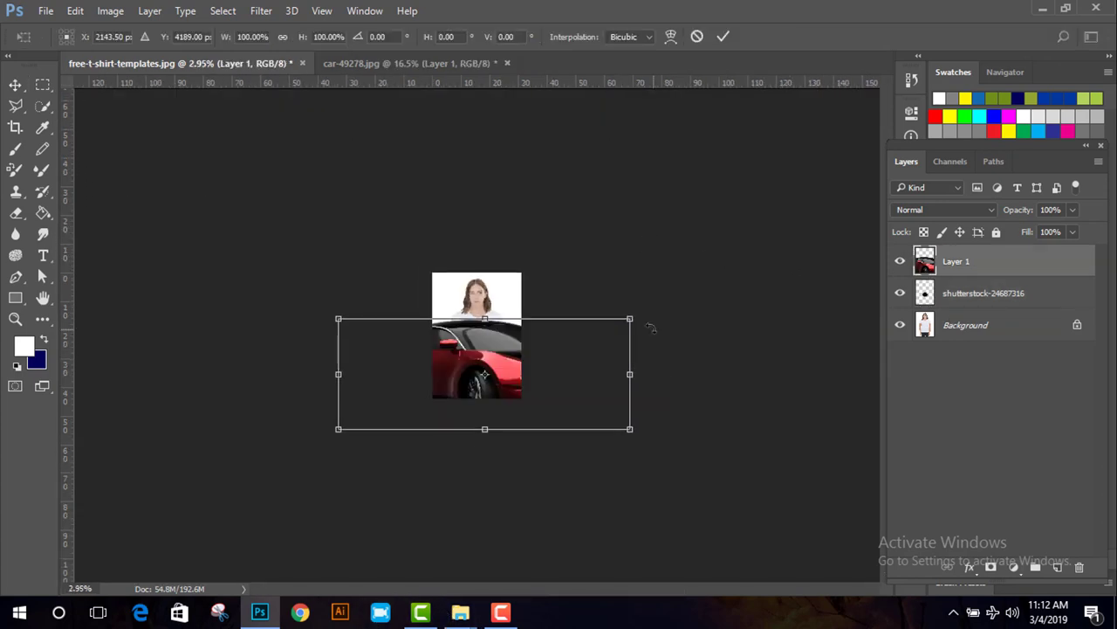
drag(631, 319, 532, 356)
scroll(652, 332, up, 5)
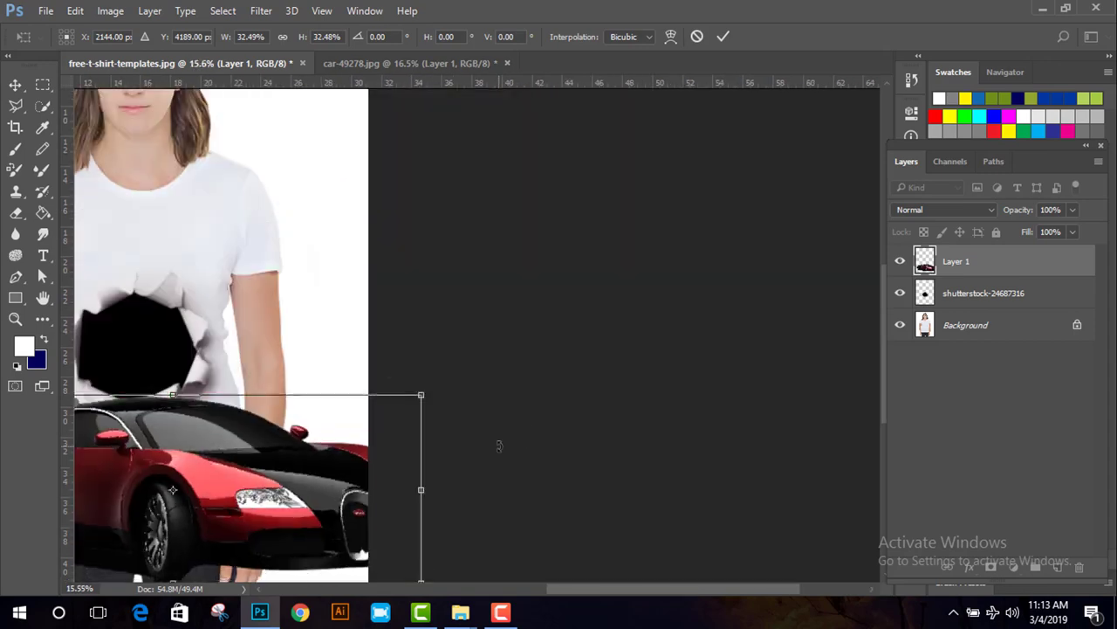
drag(499, 449, 492, 385)
scroll(376, 421, up, 2)
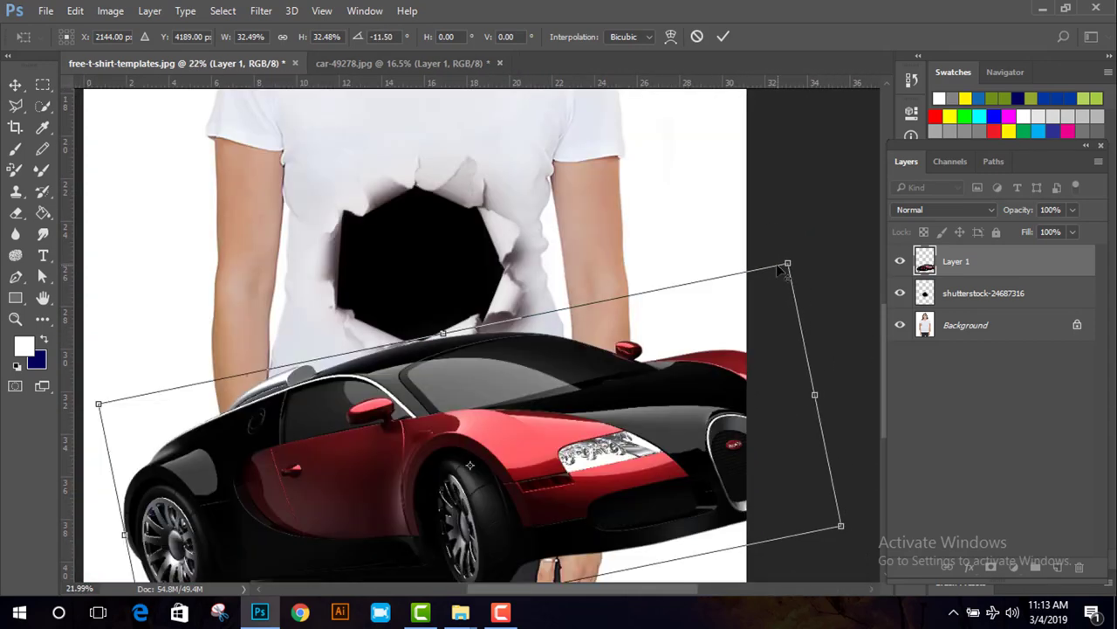
- Reduce the car to about 18%, set its rotation to about -3.7 degrees and move it over the torn hole
drag(787, 264, 647, 353)
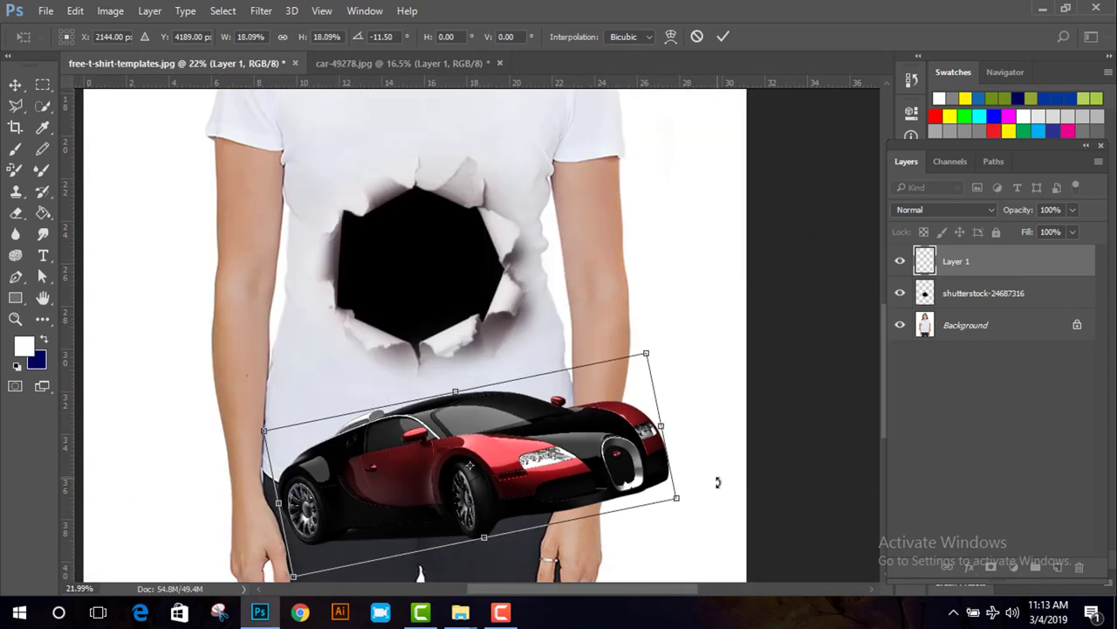
drag(695, 518, 679, 548)
drag(486, 416, 491, 233)
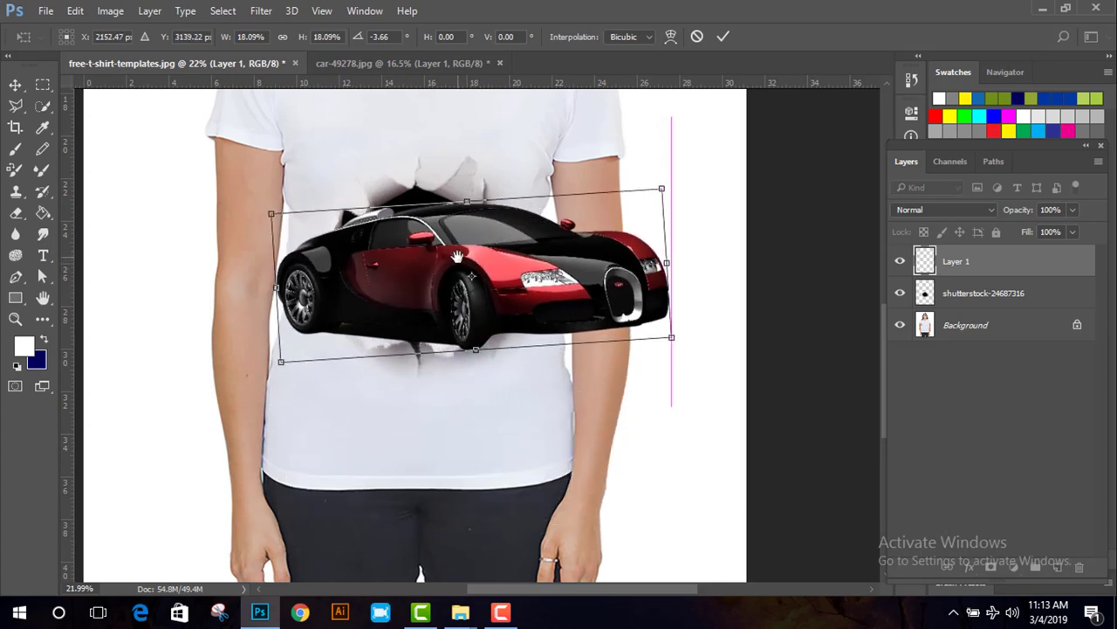
key(Return)
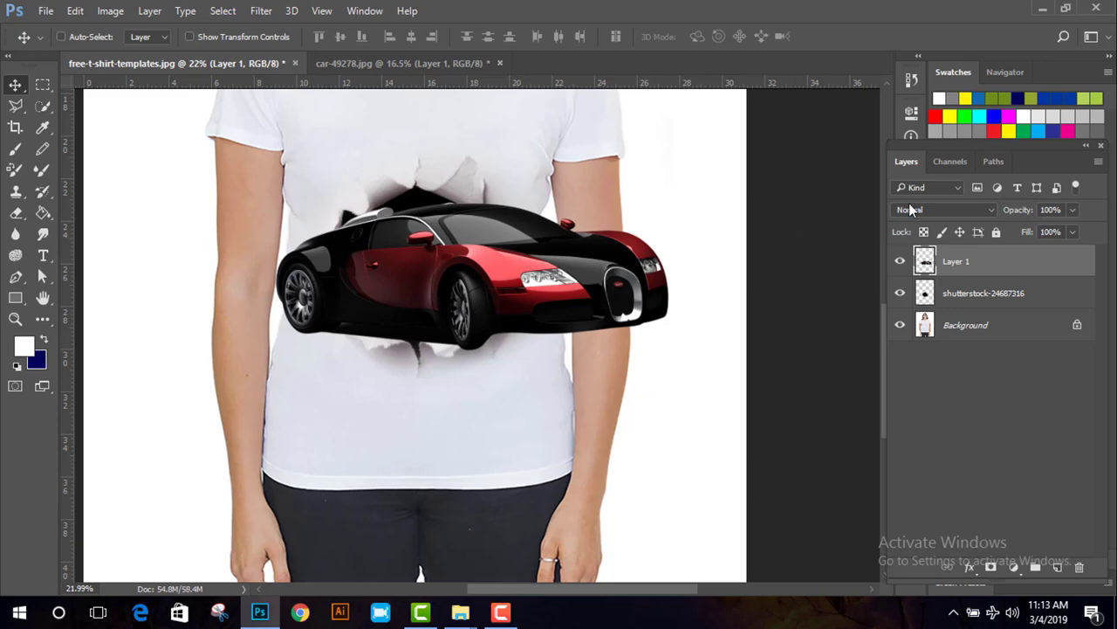
- Scale the car to about 88%, rotate it about 21 degrees clockwise and position it coming out of the torn hole
click(43, 85)
click(15, 85)
drag(362, 404, 402, 395)
drag(517, 362, 509, 442)
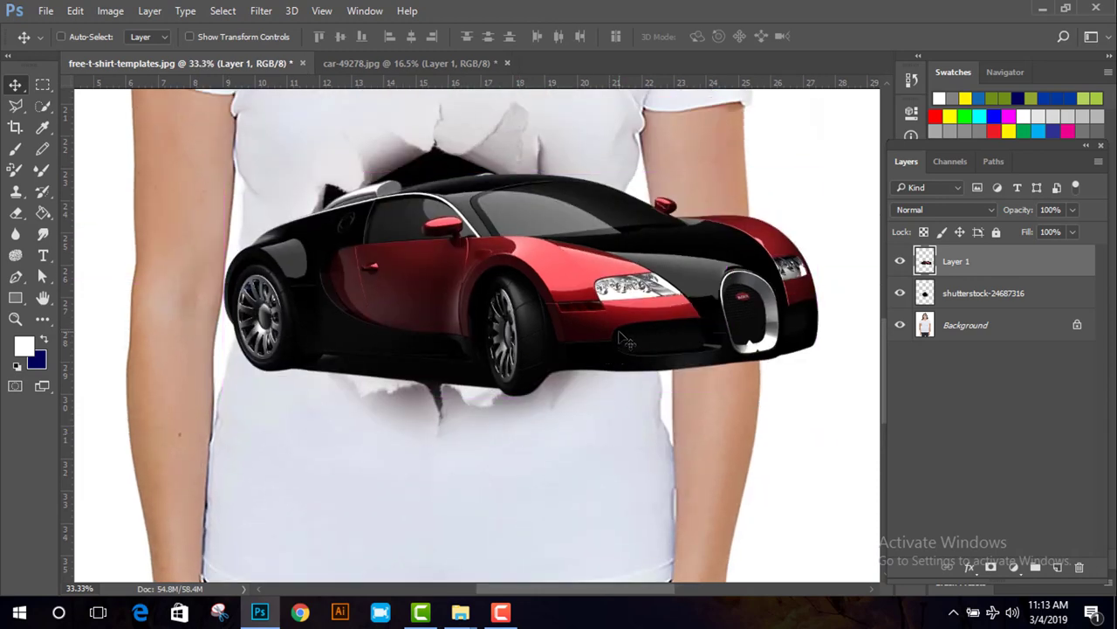
drag(626, 341, 618, 341)
key(ctrl+t)
drag(803, 394, 717, 513)
drag(621, 392, 607, 374)
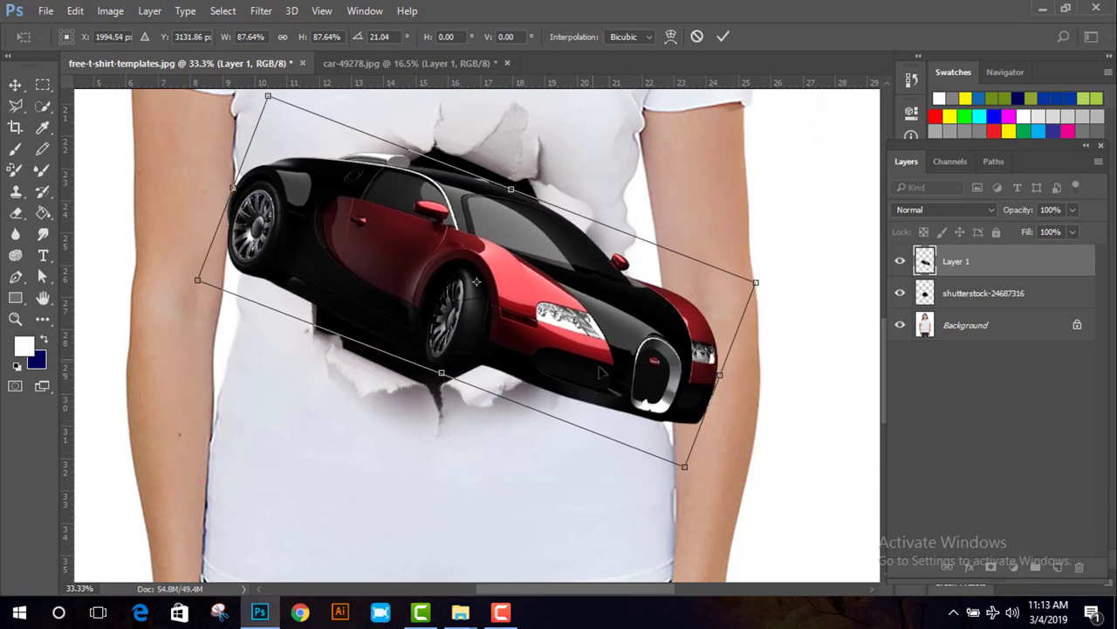
key(Return)
- Load the car's outline as a selection with the torn-paper layer active
scroll(558, 349, up, 3)
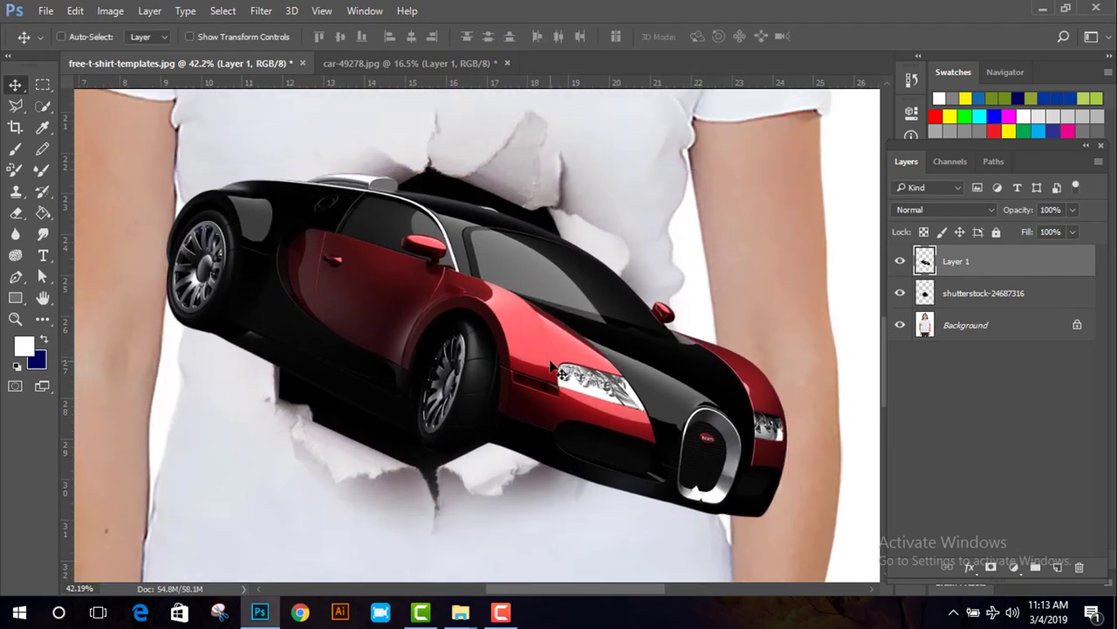
ctrl+click(937, 296)
key(ctrl+d)
click(938, 297)
ctrl+click(925, 262)
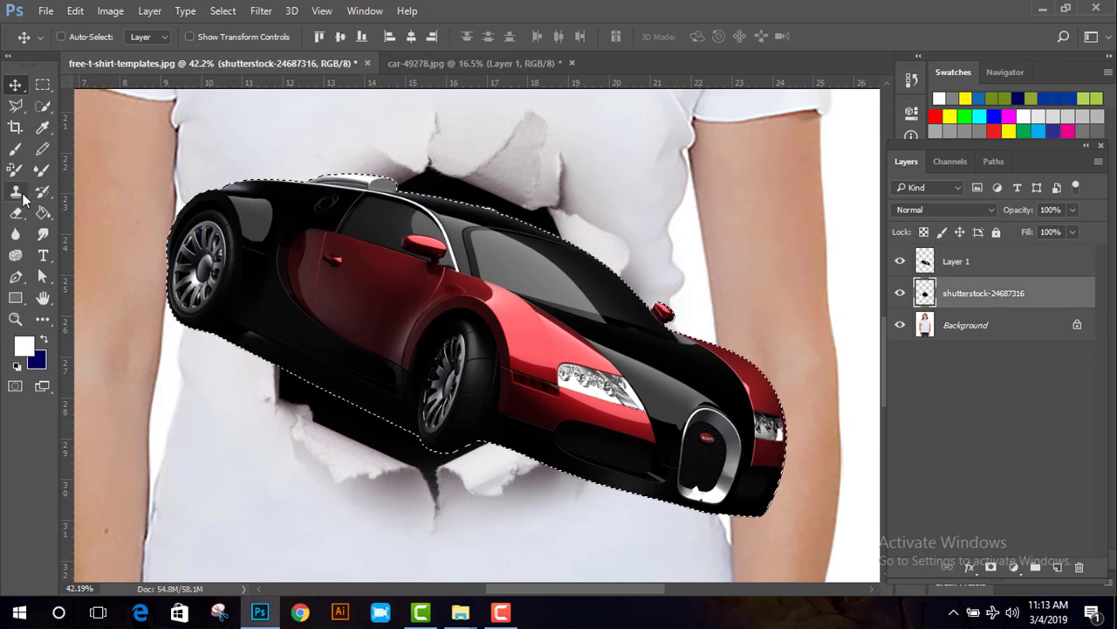
- Choose a hard round 600 px eraser and load the torn-paper layer's outline as a selection with the car layer active
click(21, 193)
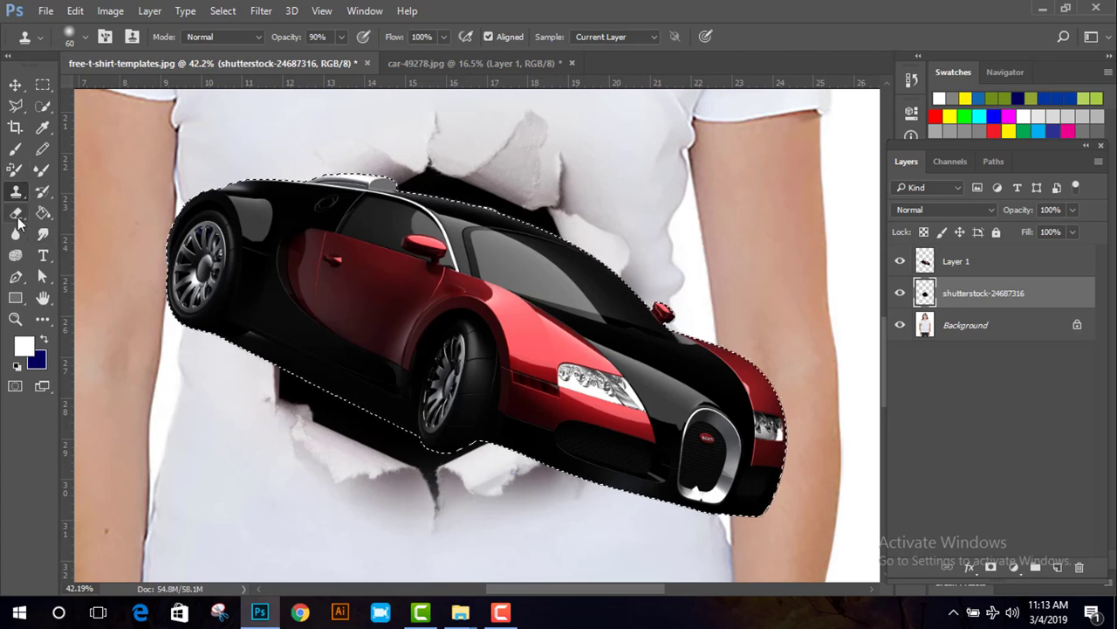
click(18, 218)
click(73, 44)
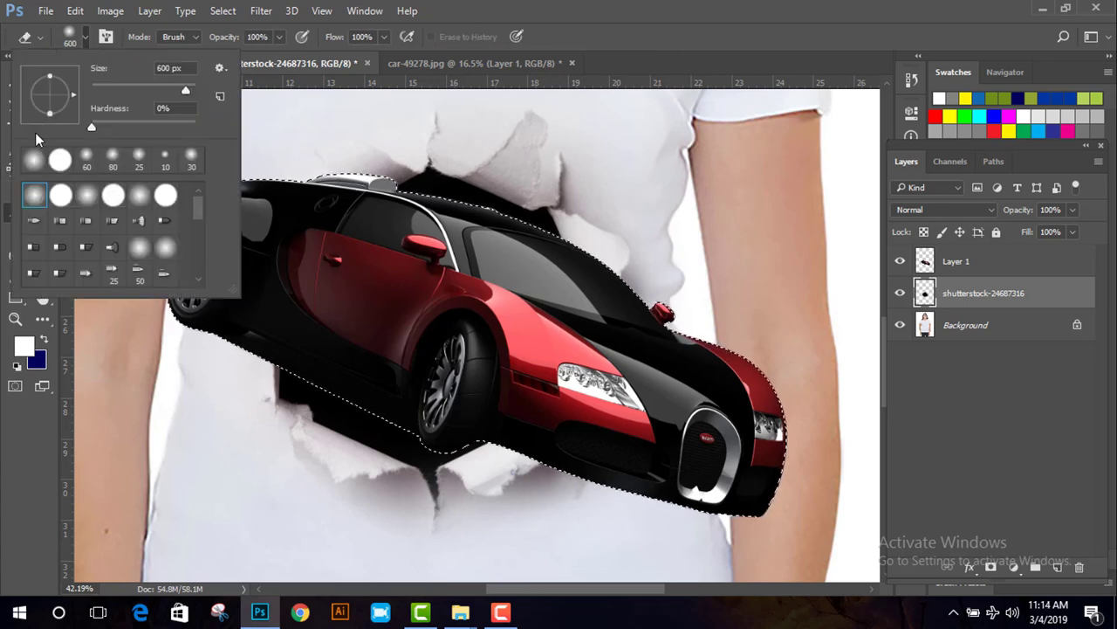
double_click(58, 161)
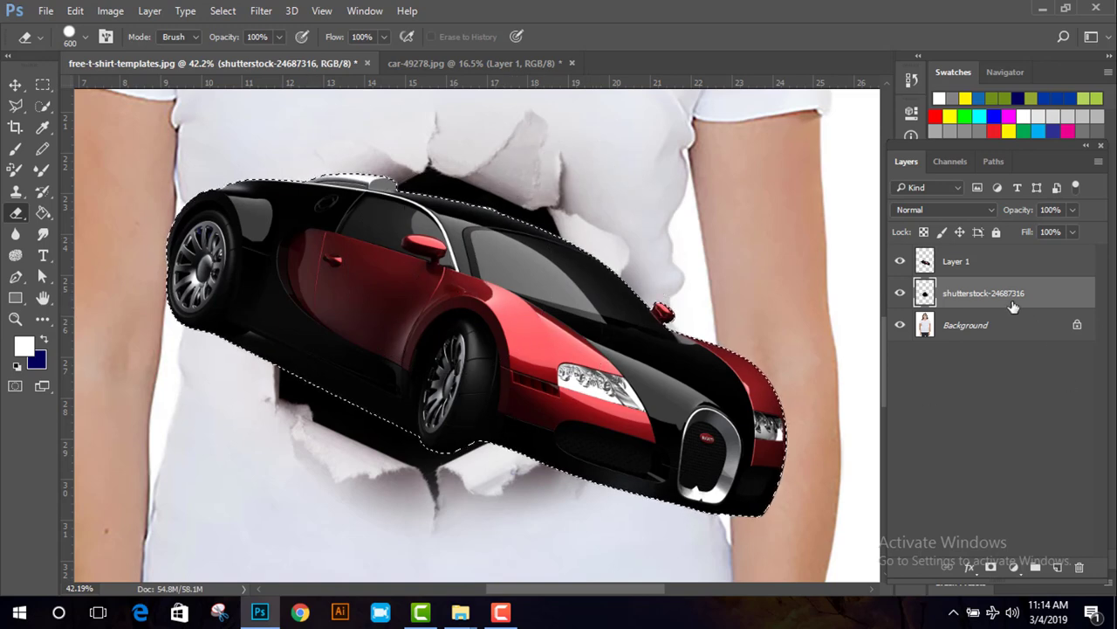
click(955, 264)
ctrl+click(932, 299)
- Erase the car's rear inside the torn-paper selection with a soft round 600 px eraser so it fades into the hole
click(221, 268)
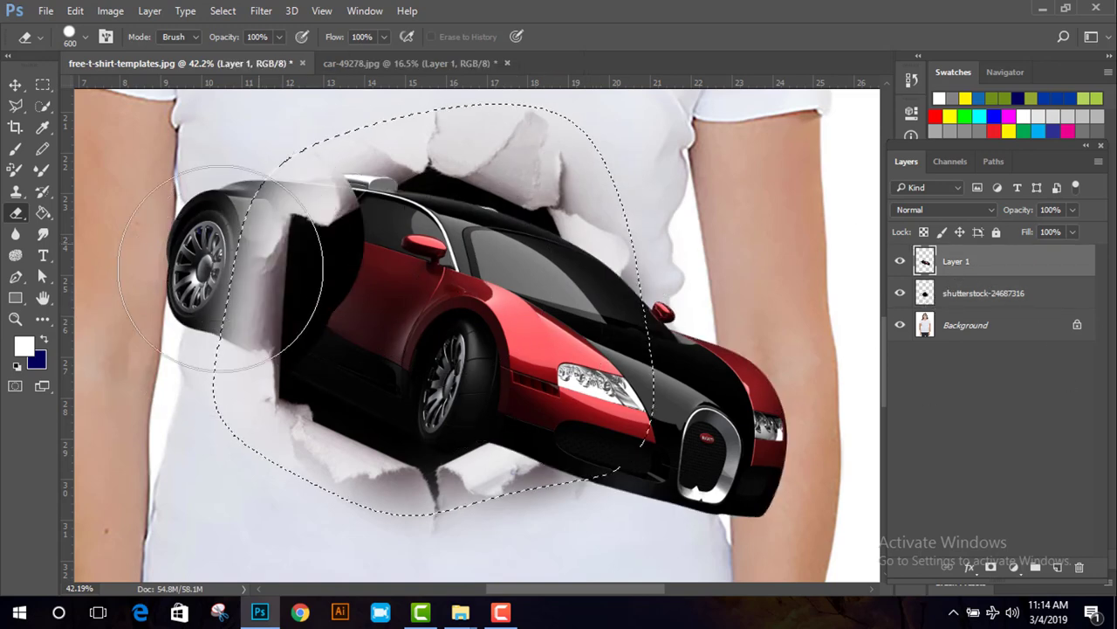
key(ctrl+z)
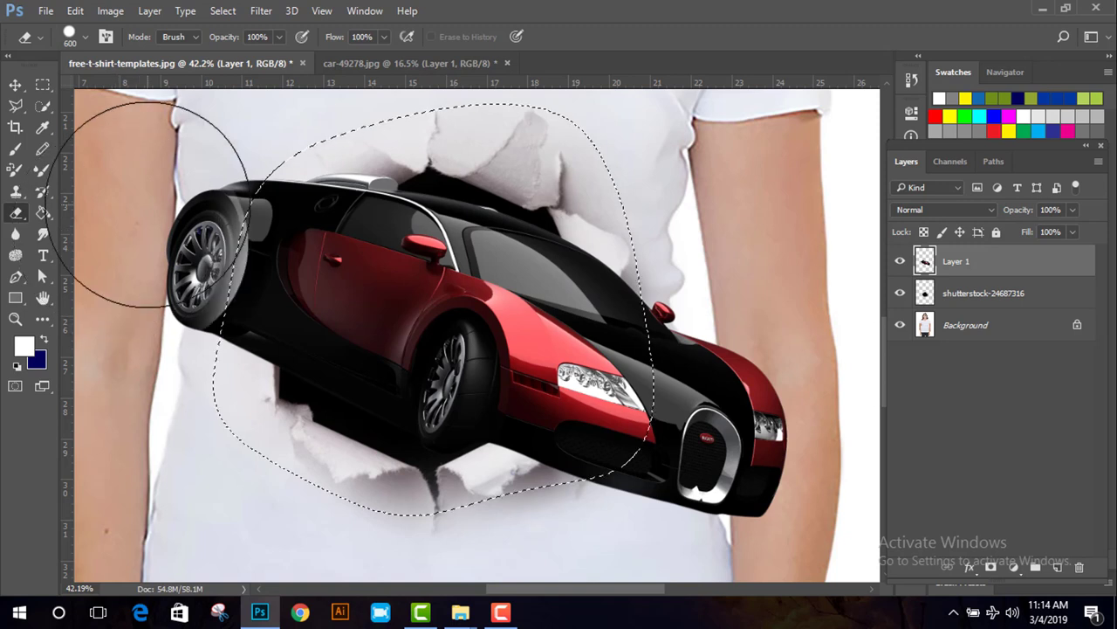
right_click(19, 223)
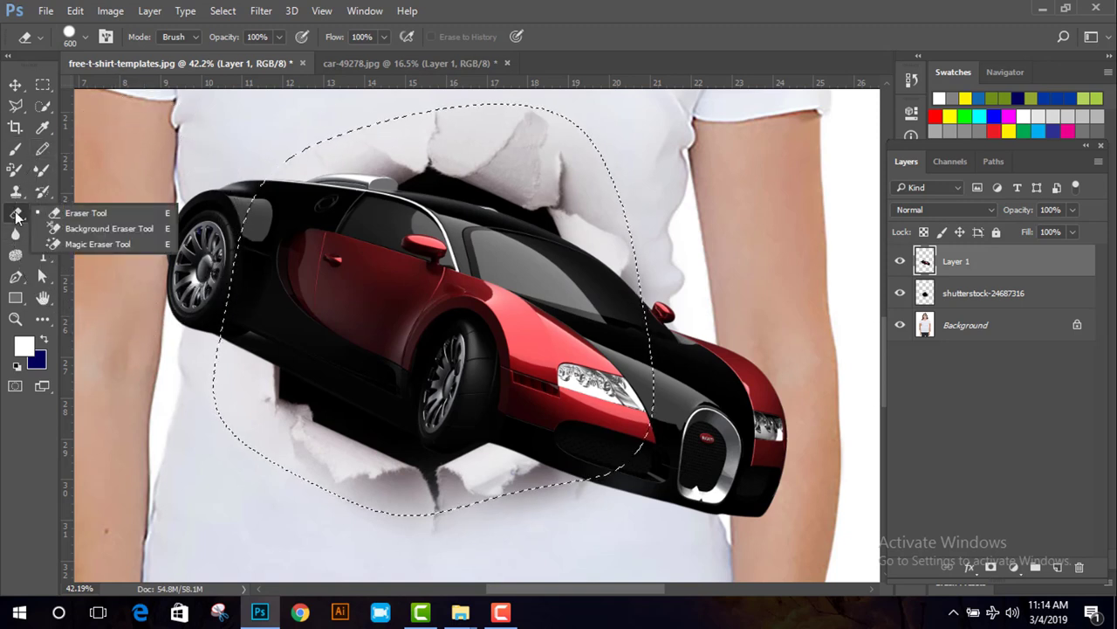
click(76, 215)
click(86, 38)
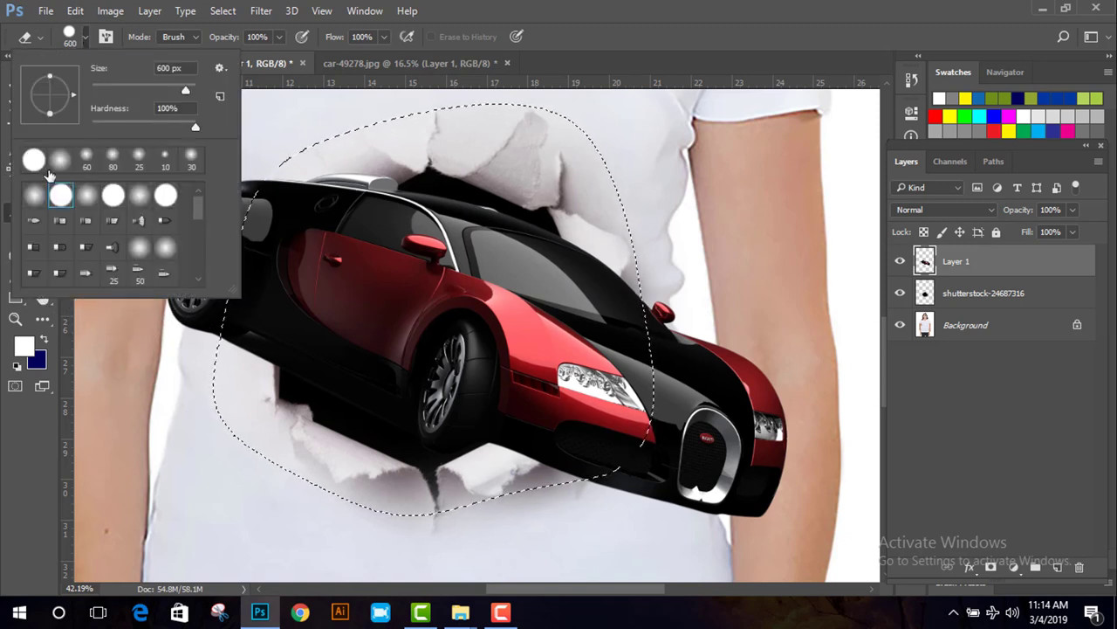
double_click(49, 174)
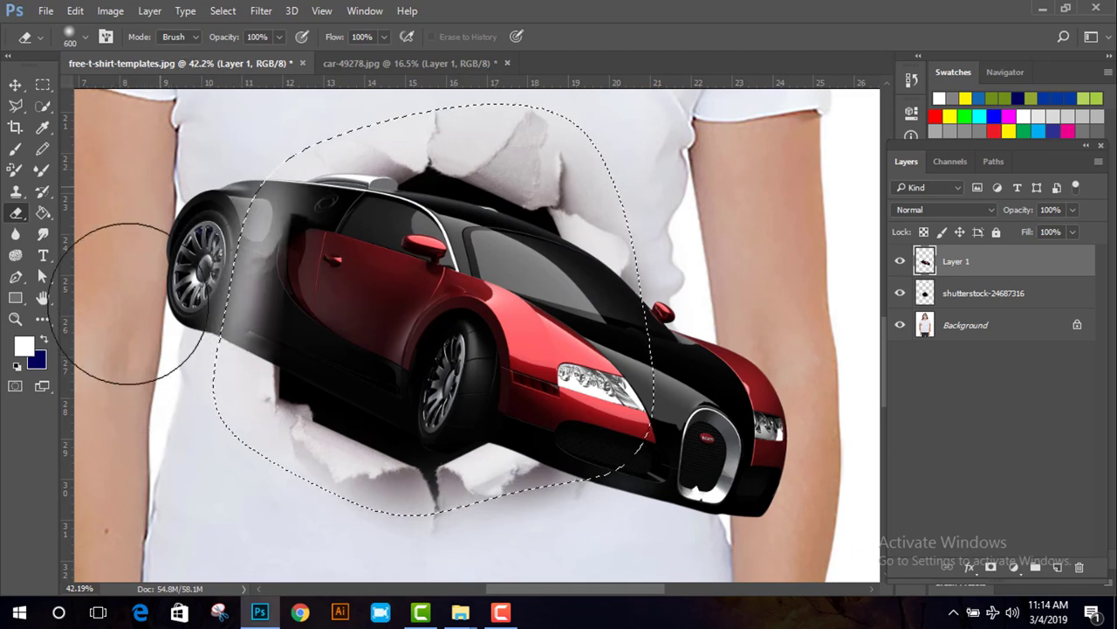
mouse_move(129, 303)
mouse_down()
mouse_move(124, 432)
mouse_move(195, 213)
mouse_up()
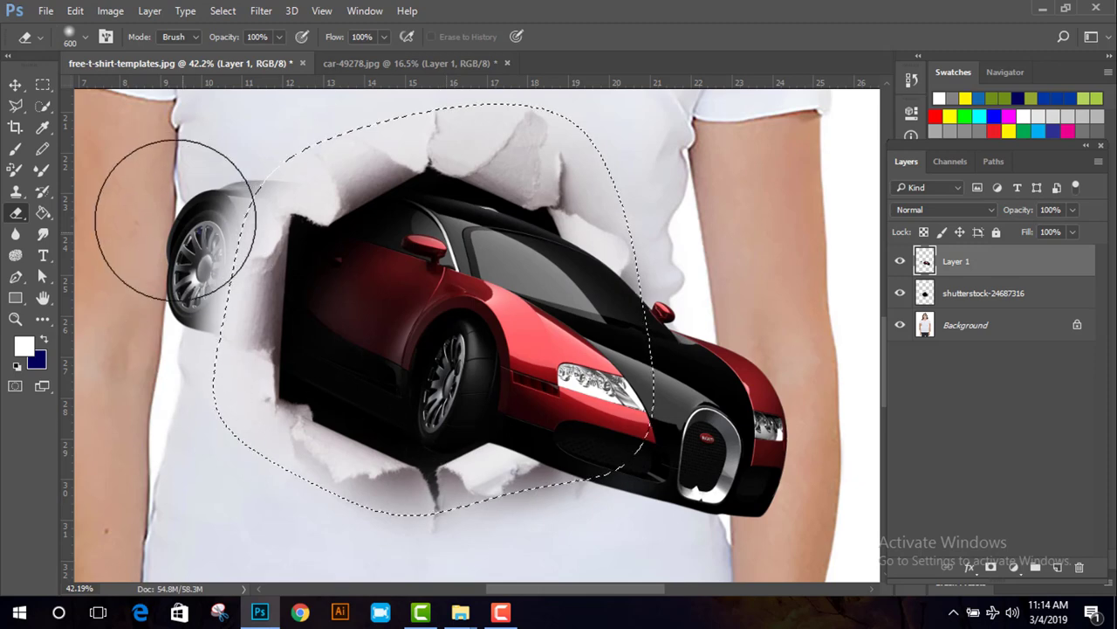
- Invert the selection, erase the leftover rear wheel outside the torn paper, and clear the selection
scroll(334, 267, down, 2)
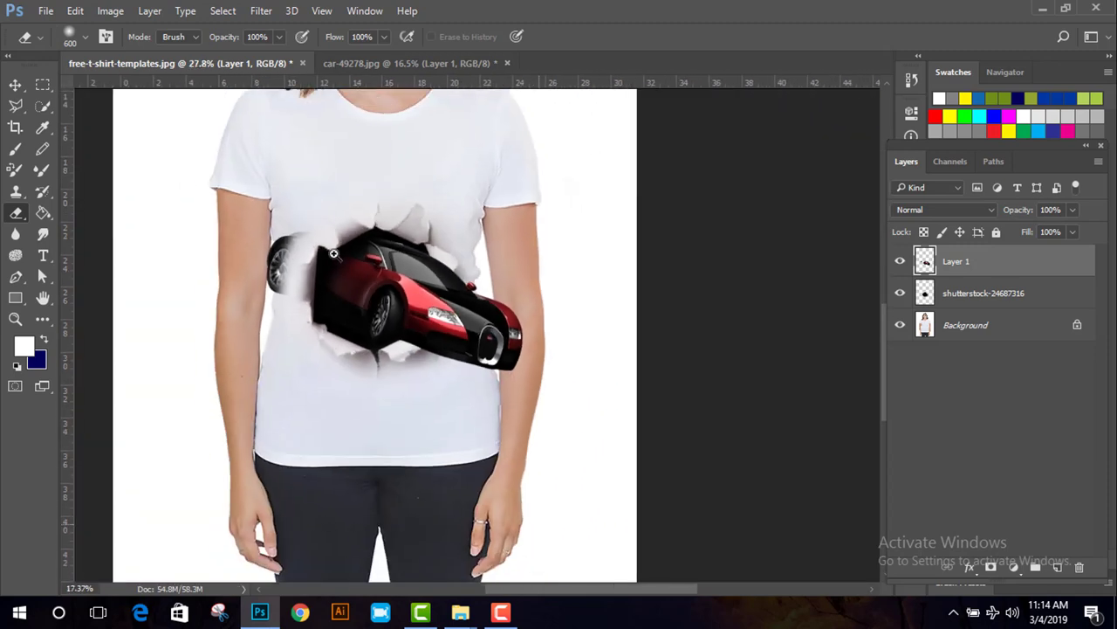
scroll(334, 253, down, 1)
scroll(347, 279, up, 3)
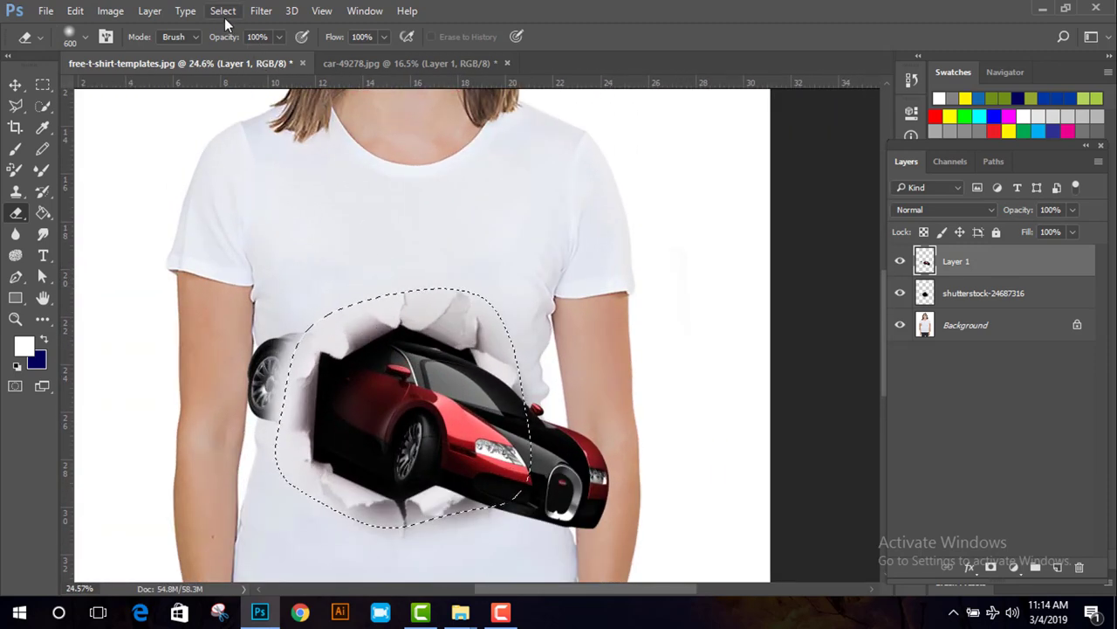
click(223, 11)
click(258, 76)
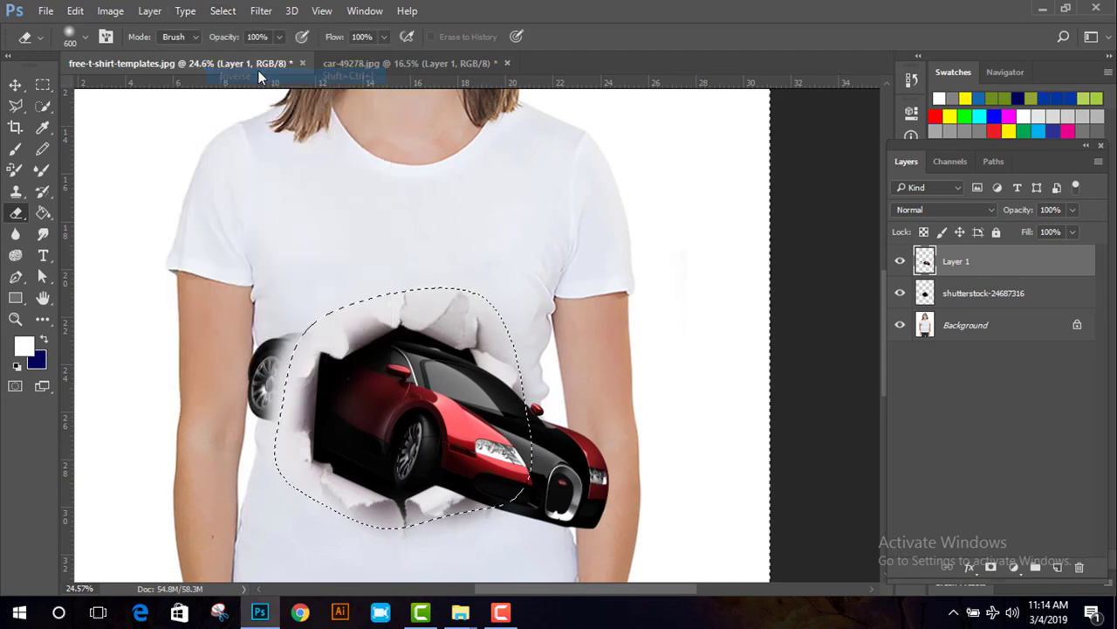
scroll(280, 289, up, 2)
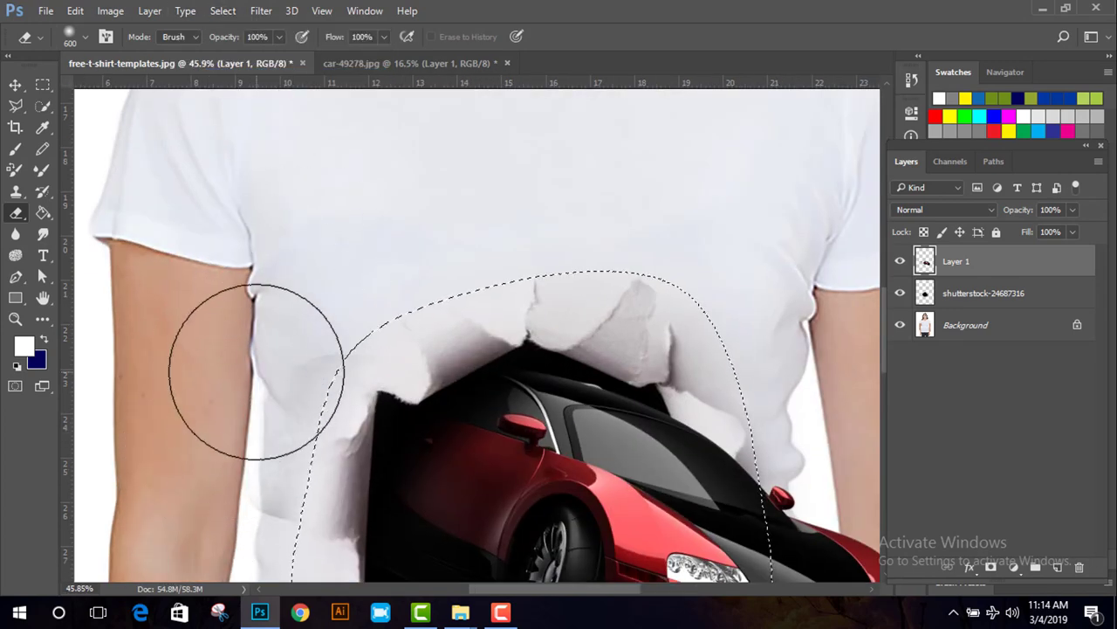
scroll(255, 371, down, 3)
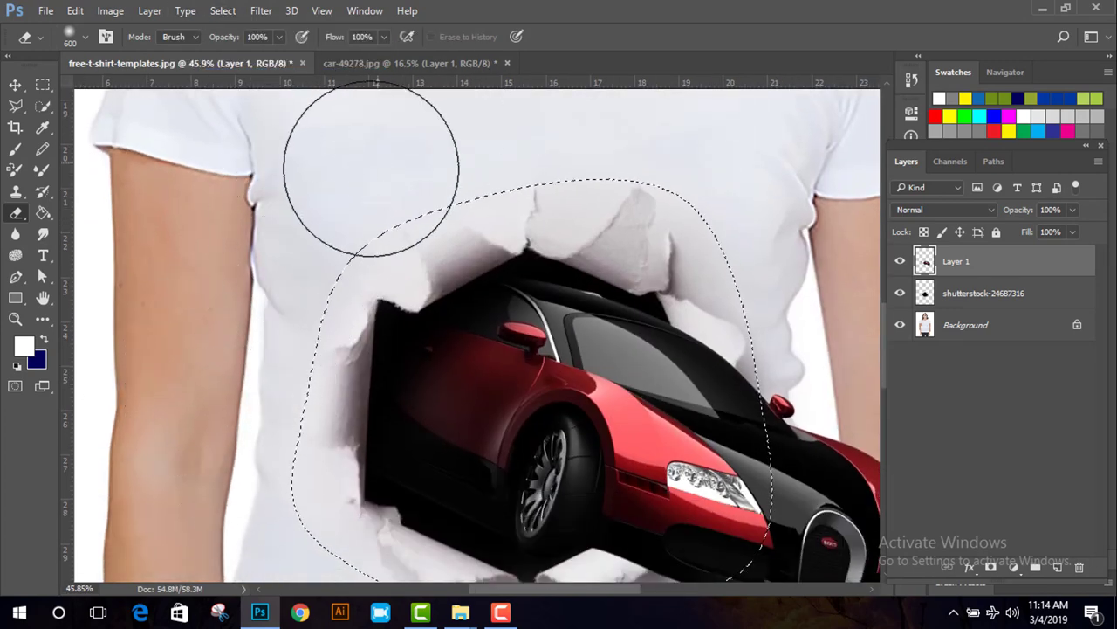
scroll(661, 337, down, 2)
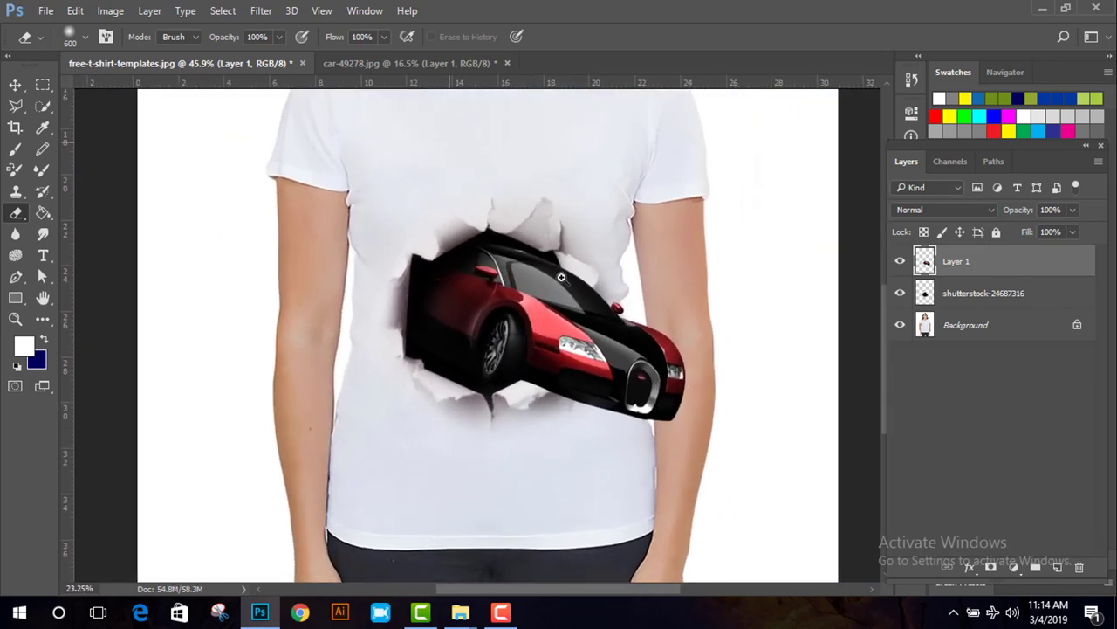
scroll(495, 286, up, 1)
- Move the car and torn-paper layers together higher on the T-shirt and select only the car layer
click(15, 85)
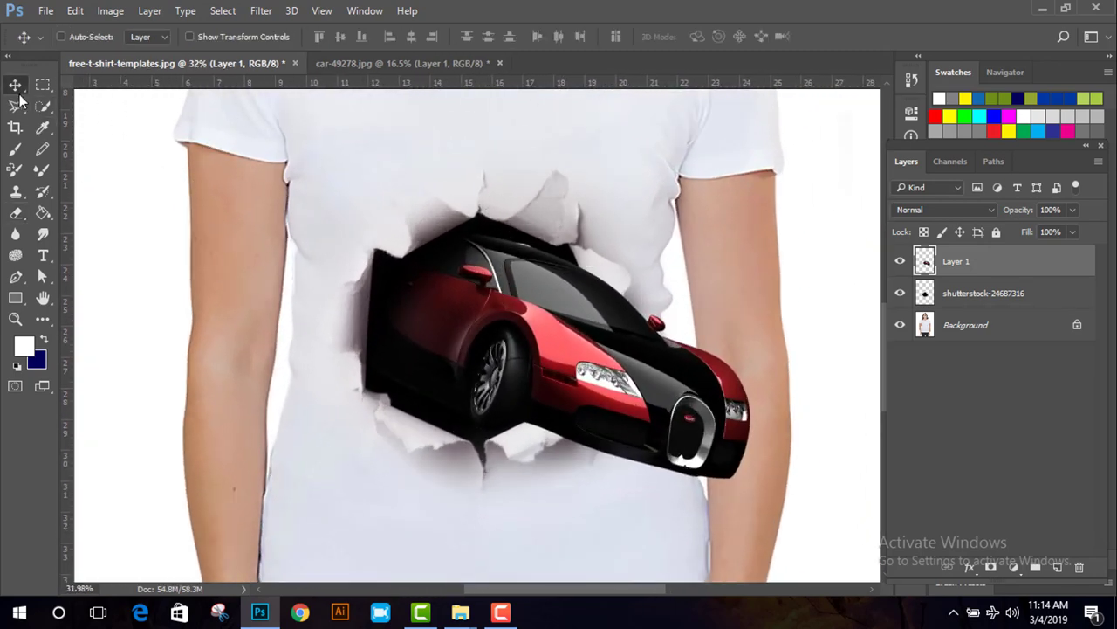
ctrl+click(984, 293)
drag(580, 339, 558, 282)
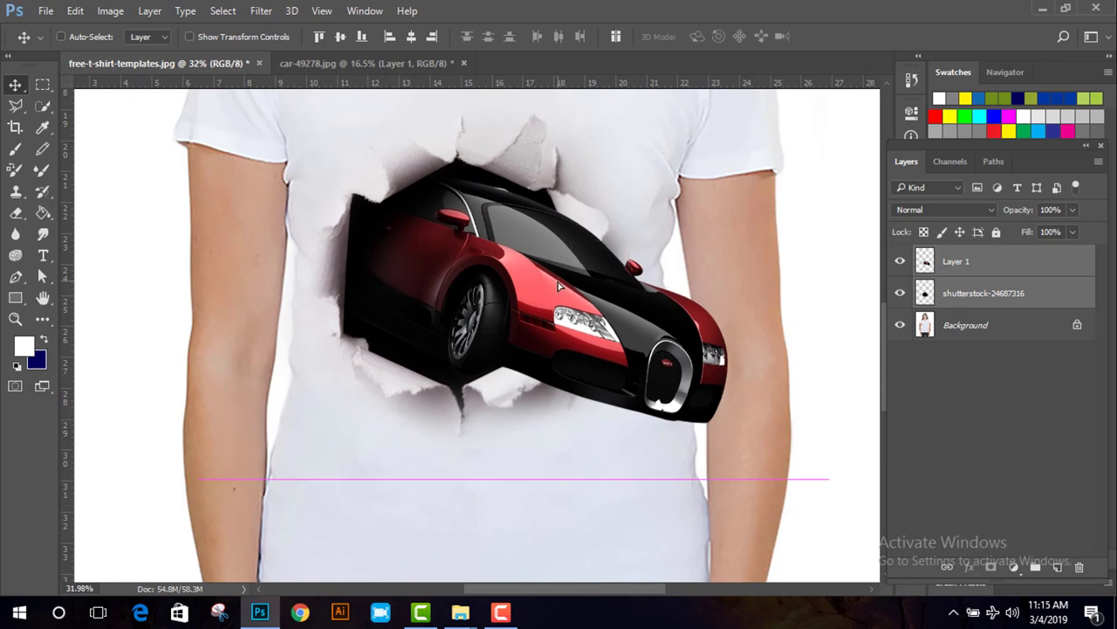
drag(635, 409, 572, 380)
drag(599, 317, 630, 323)
drag(592, 358, 611, 330)
scroll(620, 325, up, 4)
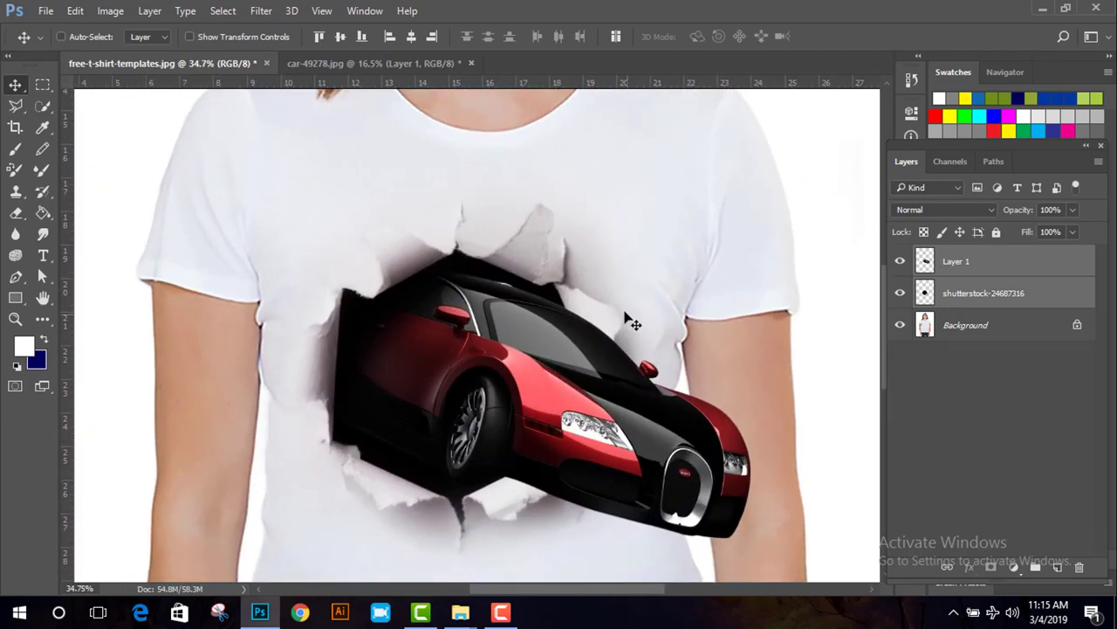
scroll(647, 310, down, 2)
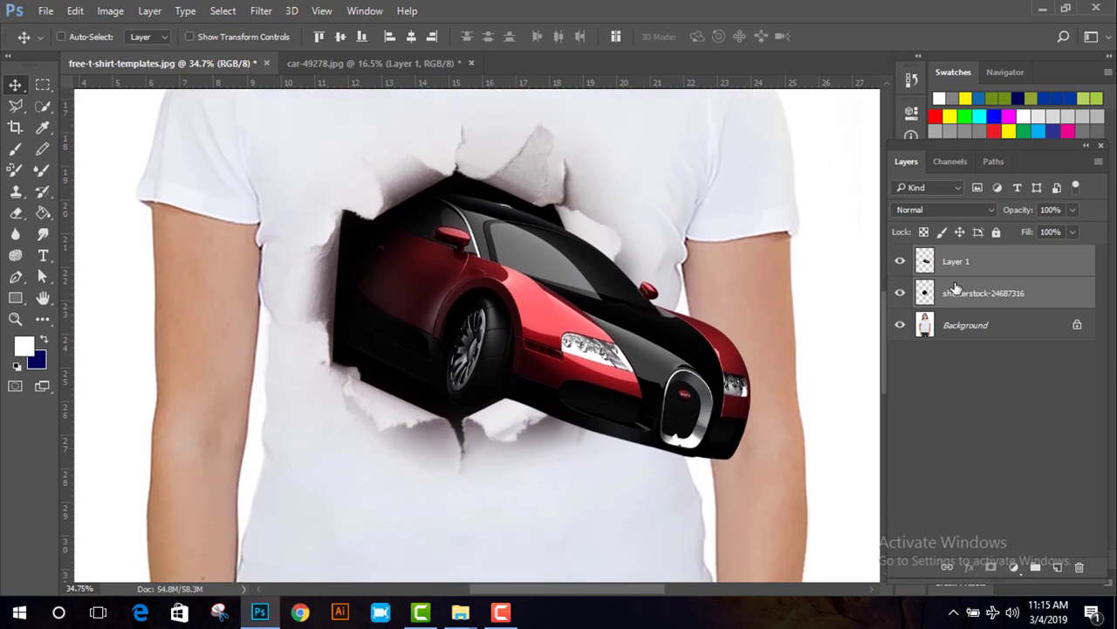
click(960, 262)
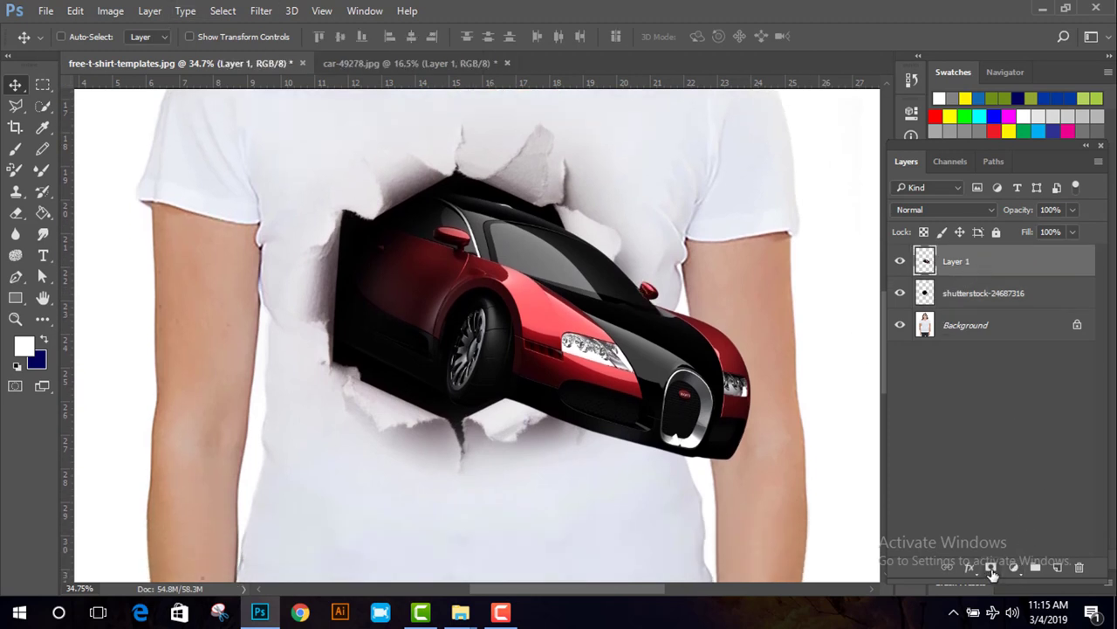
click(992, 569)
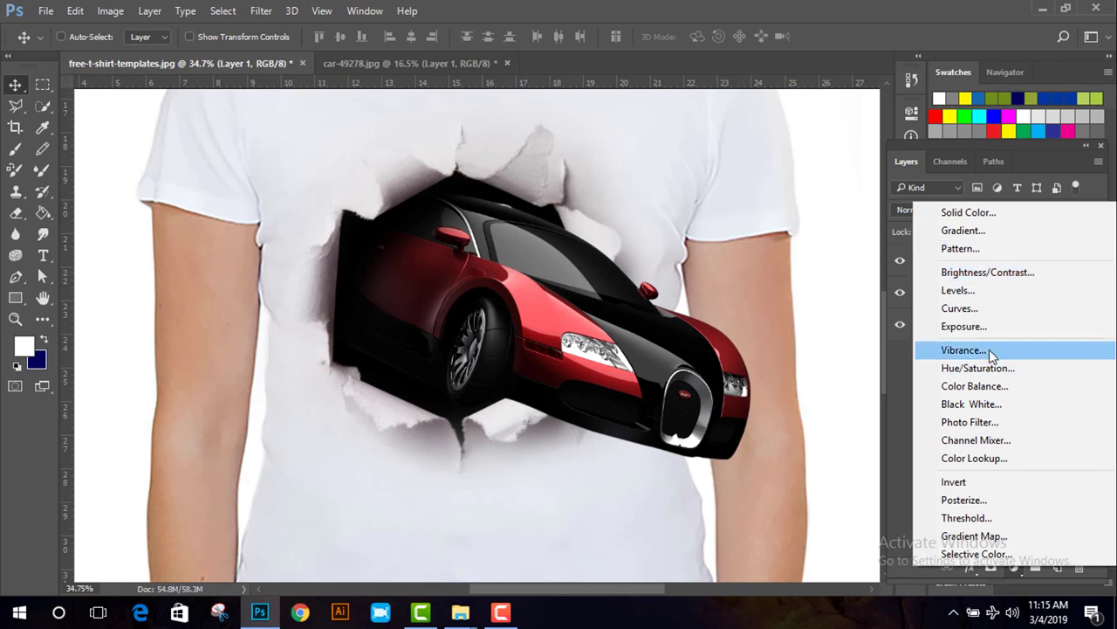
click(888, 350)
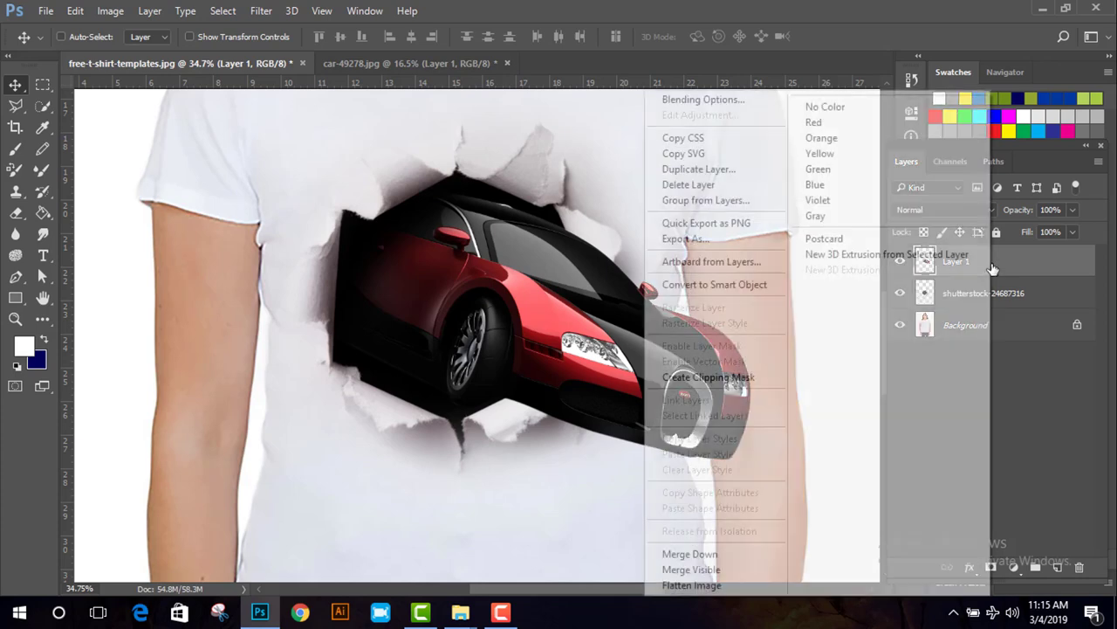
right_click(992, 273)
click(707, 99)
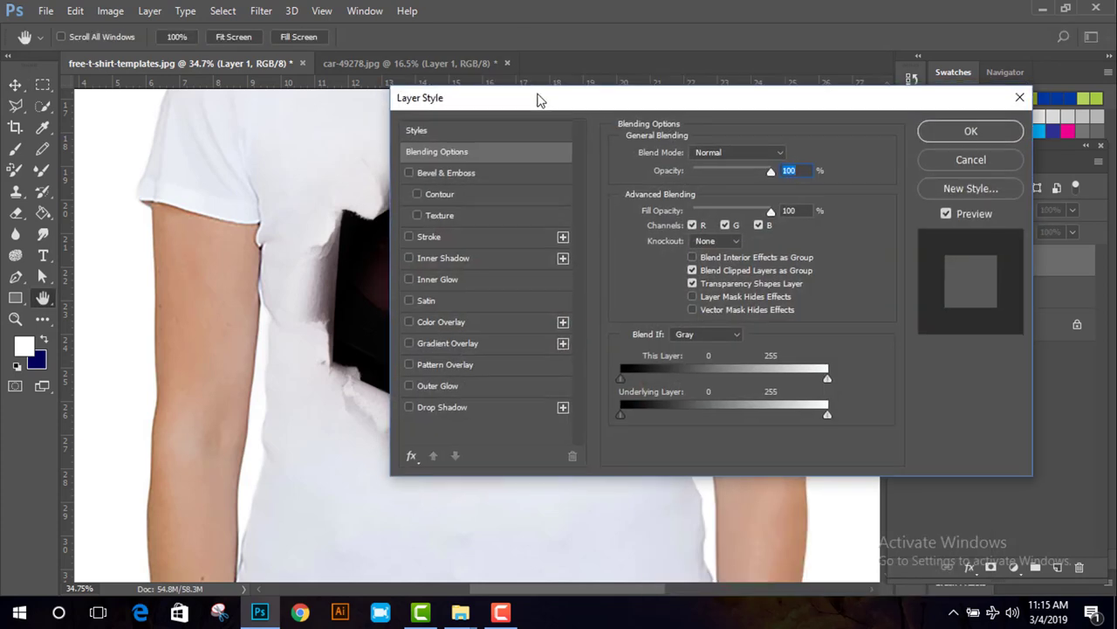
drag(536, 99, 815, 106)
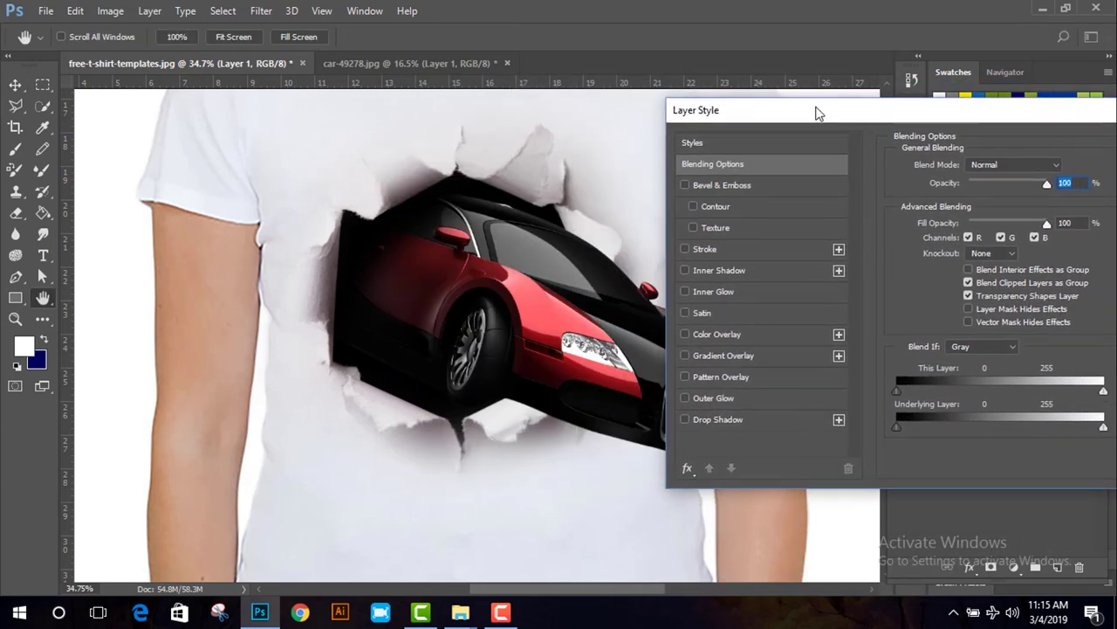
click(685, 419)
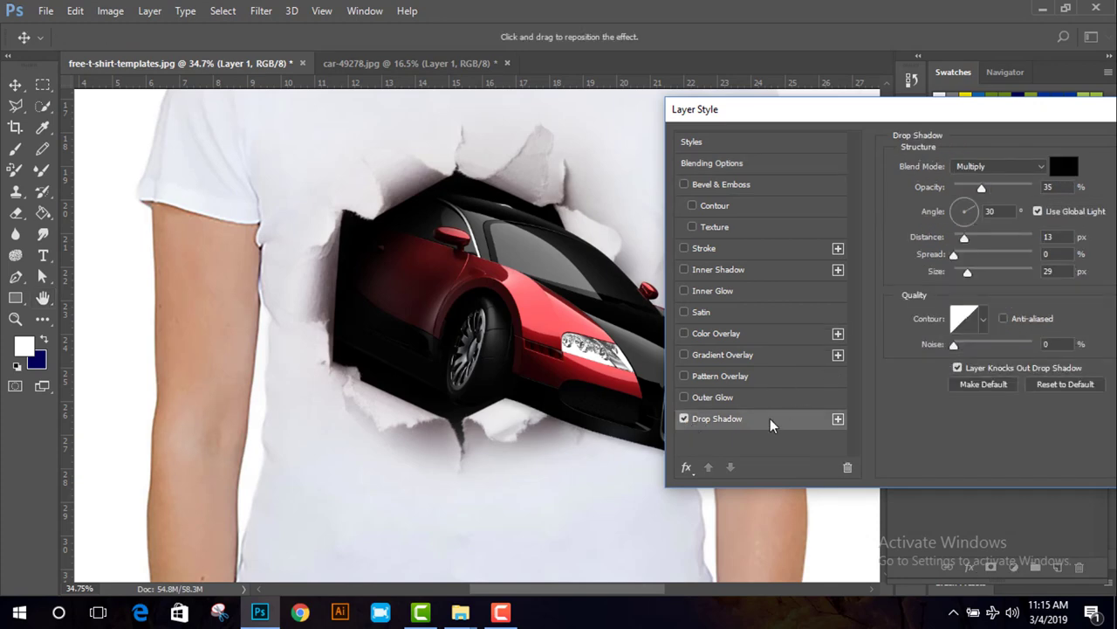
drag(952, 111, 783, 131)
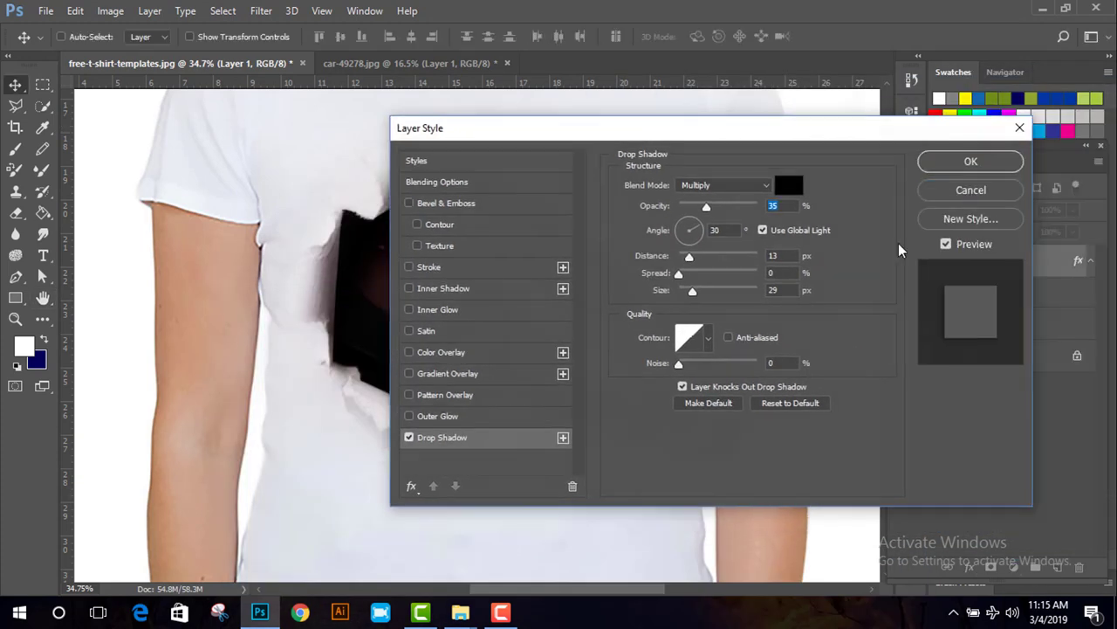
click(961, 191)
- Add a drop shadow to the car layer with the Normal blend mode
drag(776, 295, 631, 235)
drag(676, 287, 520, 274)
drag(547, 289, 582, 289)
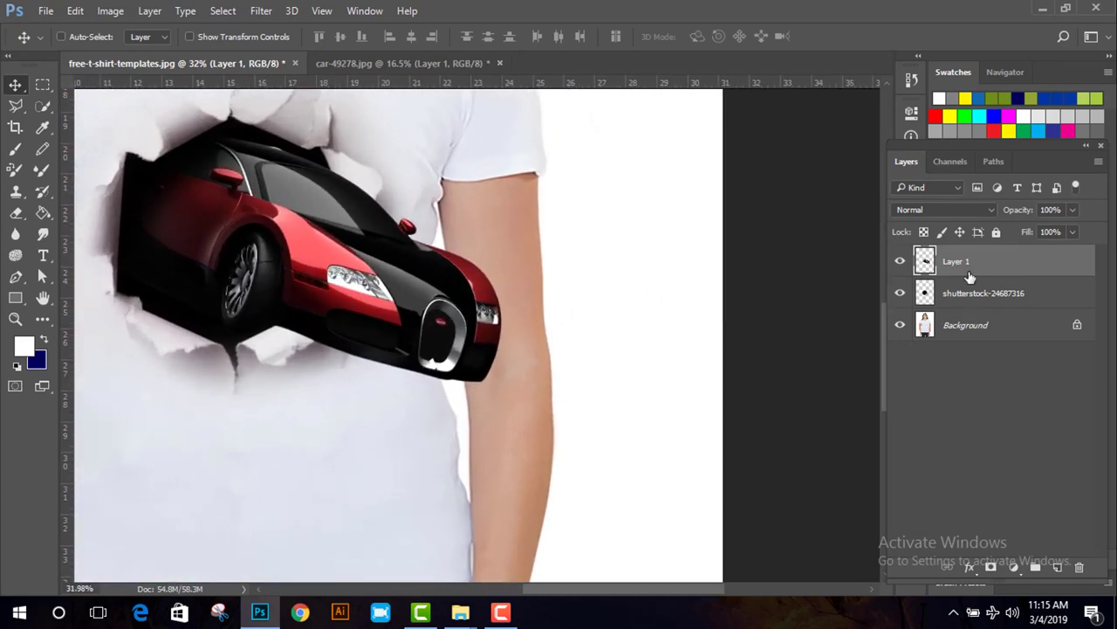
right_click(969, 277)
click(725, 96)
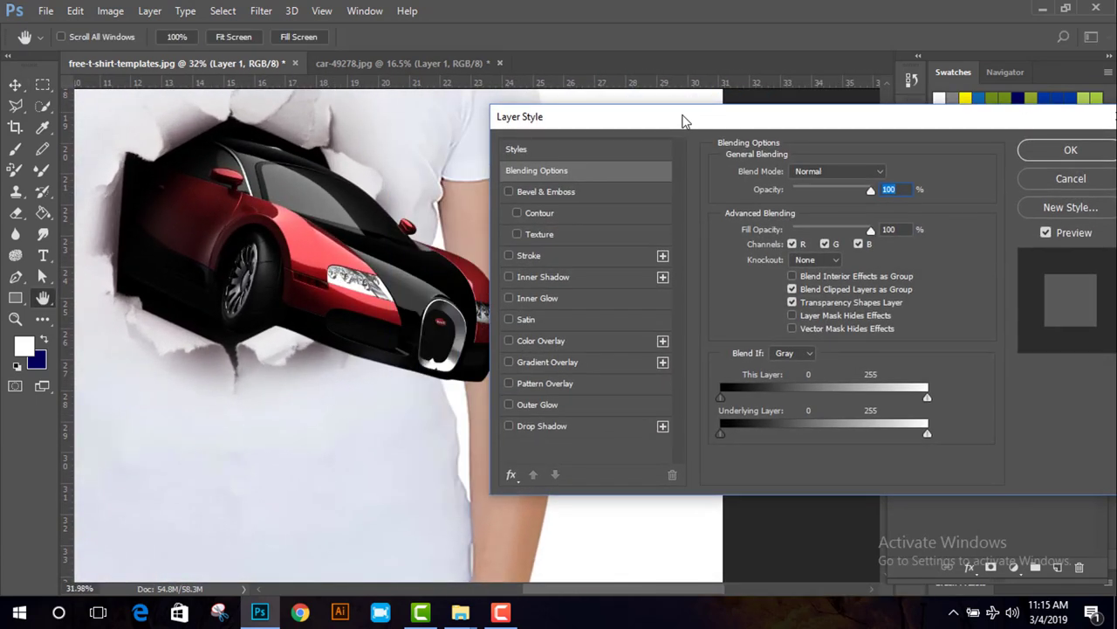
drag(685, 121, 703, 111)
click(551, 418)
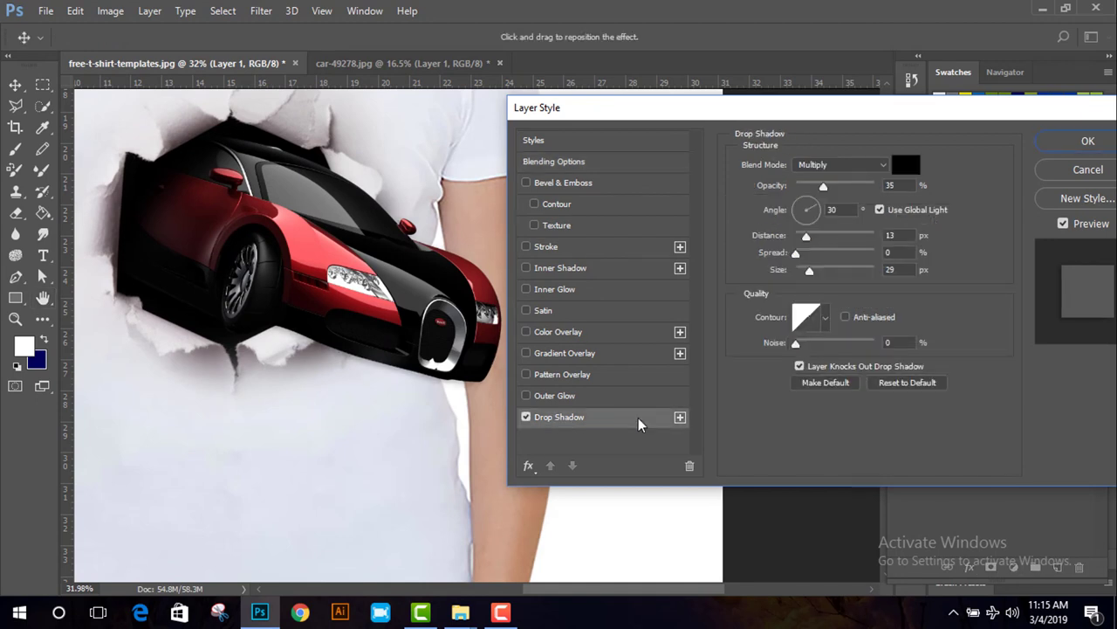
click(840, 164)
click(837, 179)
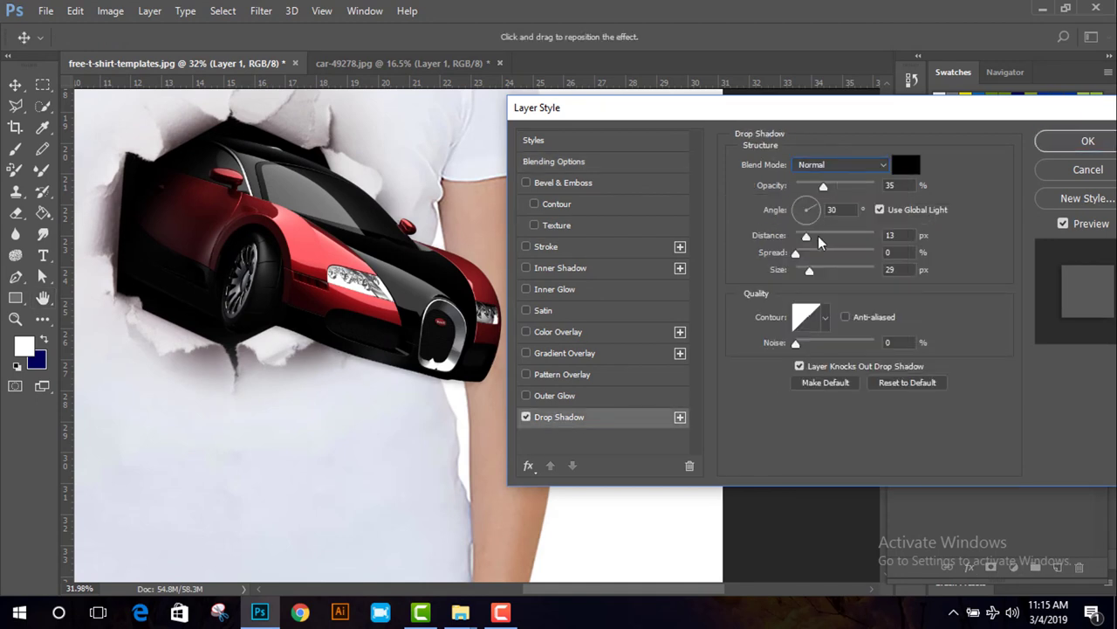
- Set the car's drop shadow to 56% opacity, 272 px distance, 2% spread and 144 px size, and apply it
mouse_move(825, 187)
mouse_down()
mouse_move(851, 190)
mouse_move(840, 187)
mouse_up()
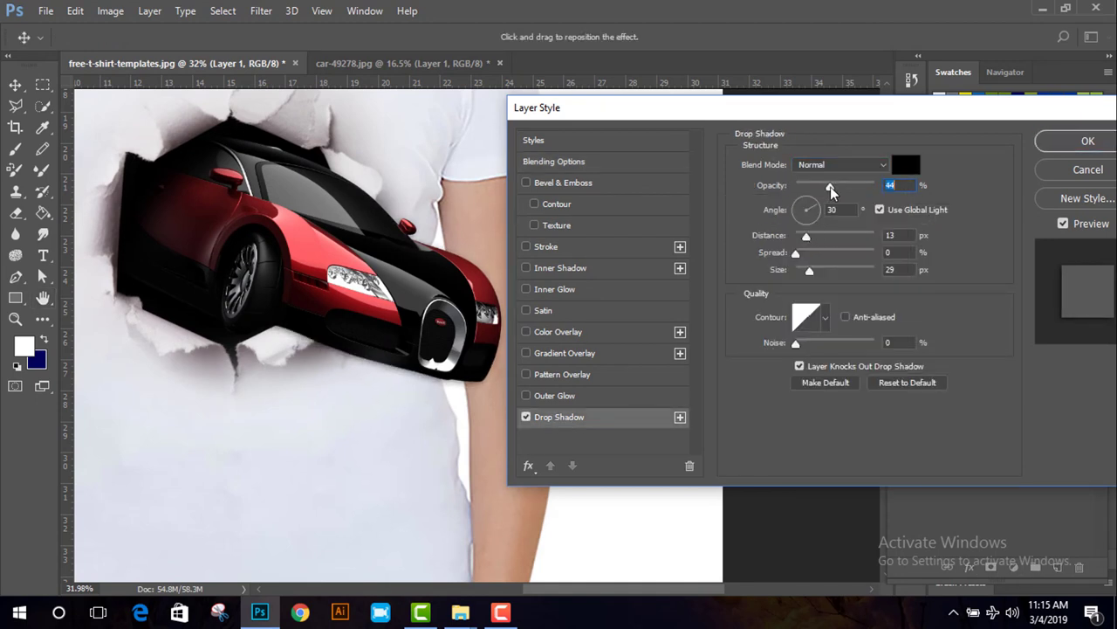
mouse_move(806, 237)
mouse_down()
mouse_move(890, 252)
mouse_move(794, 256)
mouse_move(832, 276)
mouse_move(816, 254)
mouse_move(798, 255)
mouse_up()
drag(796, 344, 753, 355)
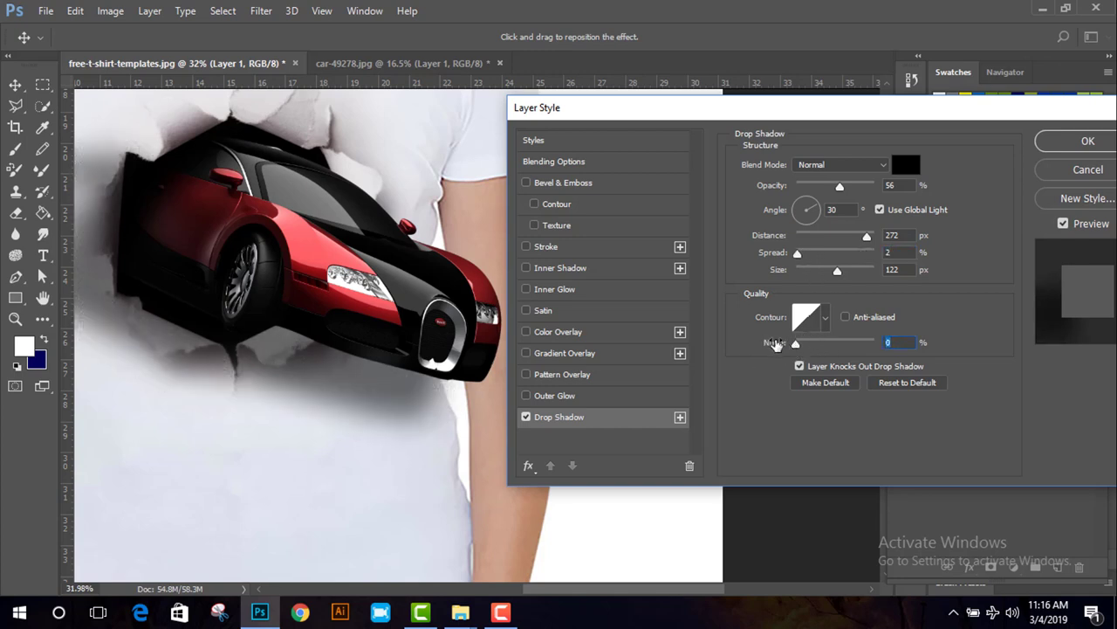
drag(837, 270, 844, 276)
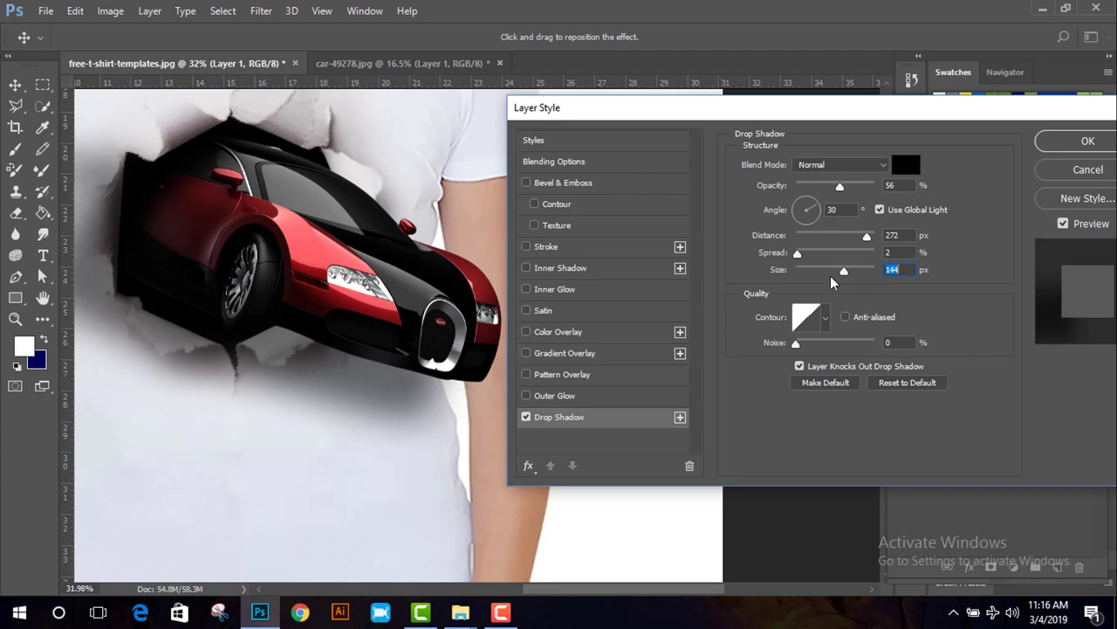
drag(917, 108, 875, 115)
click(1033, 151)
- Convert the car's drop shadow effect into a separate layer
drag(559, 282, 506, 262)
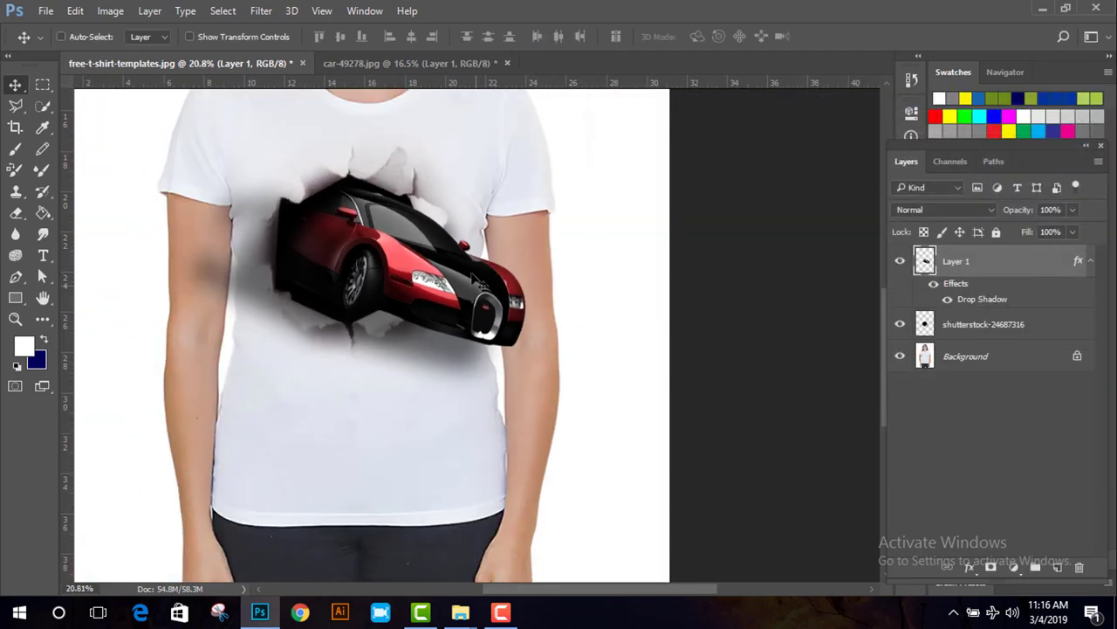
right_click(1078, 260)
click(954, 548)
click(496, 244)
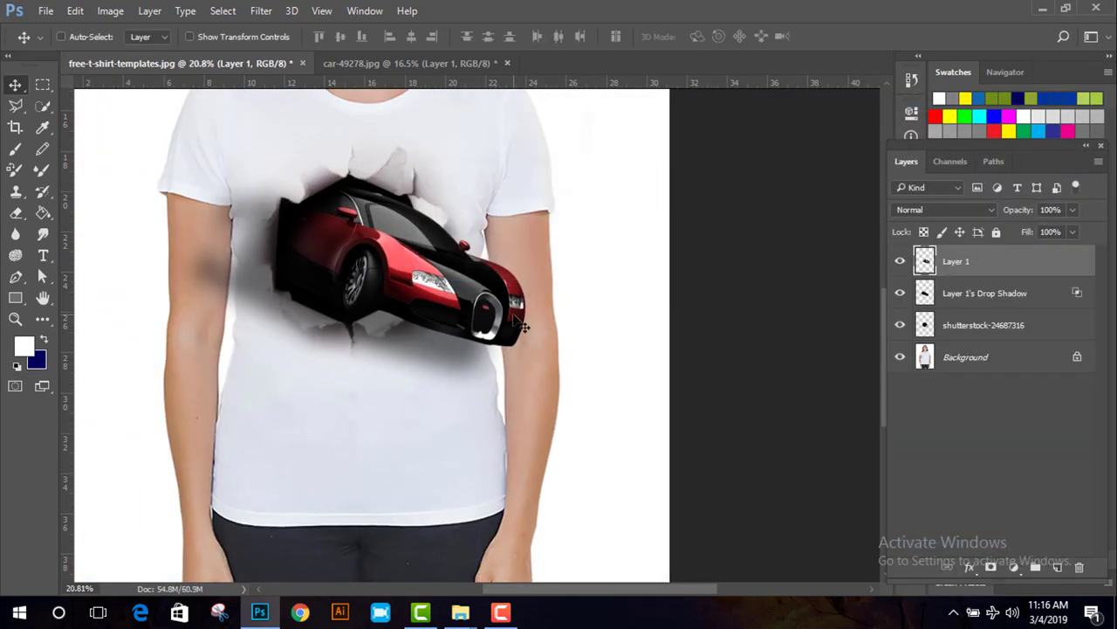
- Select the car's separate shadow layer, then move and transform it so the shadow falls lower beneath the car
scroll(863, 316, up, 2)
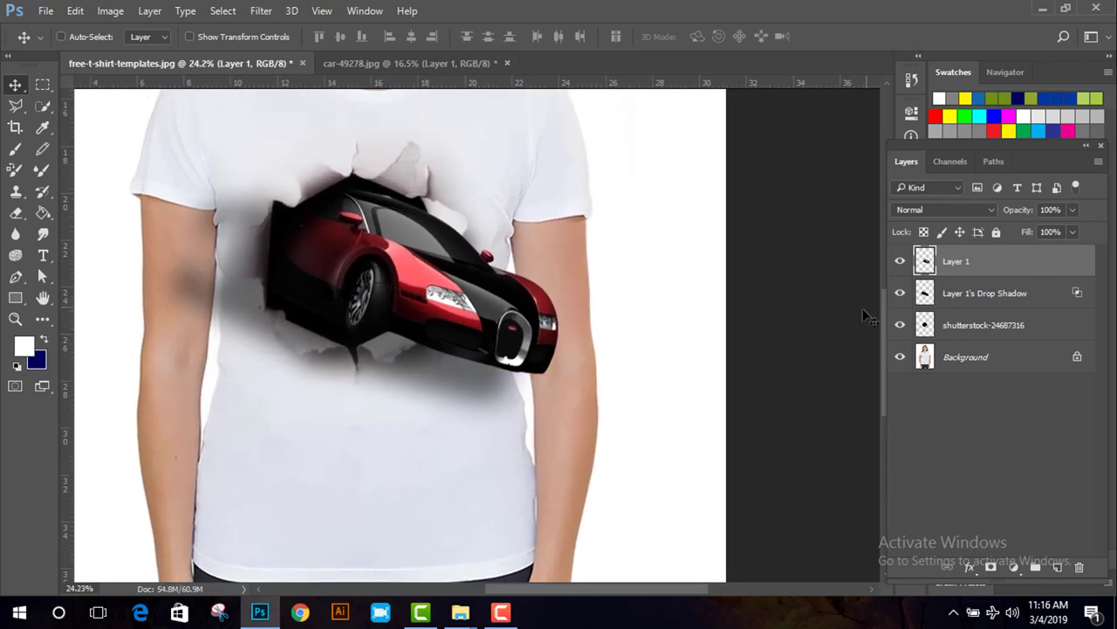
click(944, 297)
drag(435, 376, 446, 398)
key(ctrl+t)
drag(529, 457, 529, 480)
drag(455, 409, 480, 393)
key(Return)
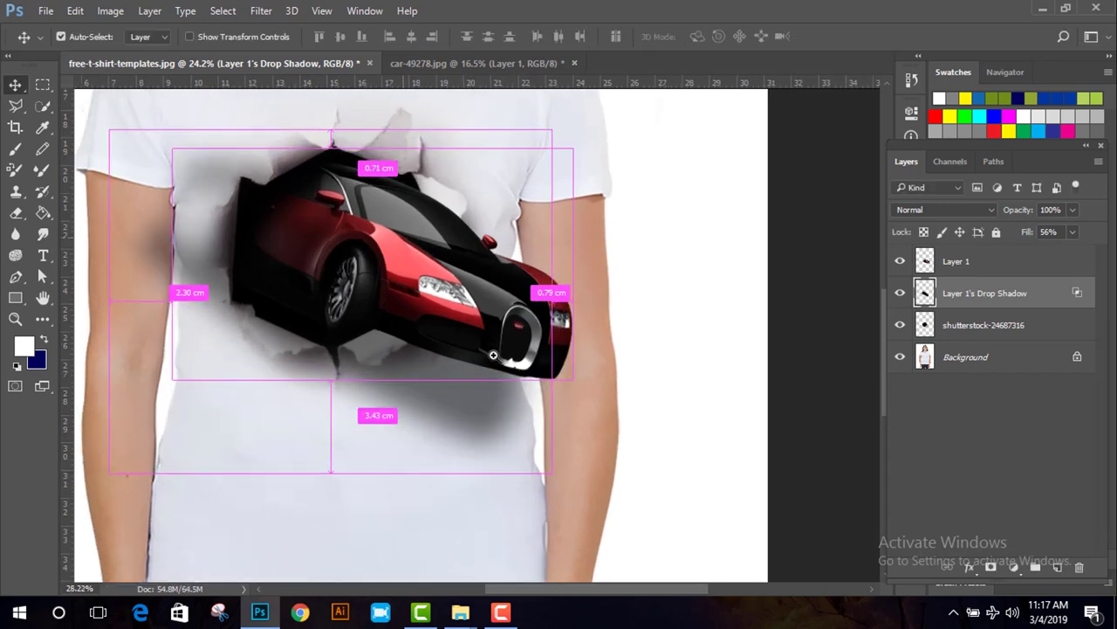
- Set the shadow layer's fill to 100% and its opacity to 50%
drag(483, 339, 516, 400)
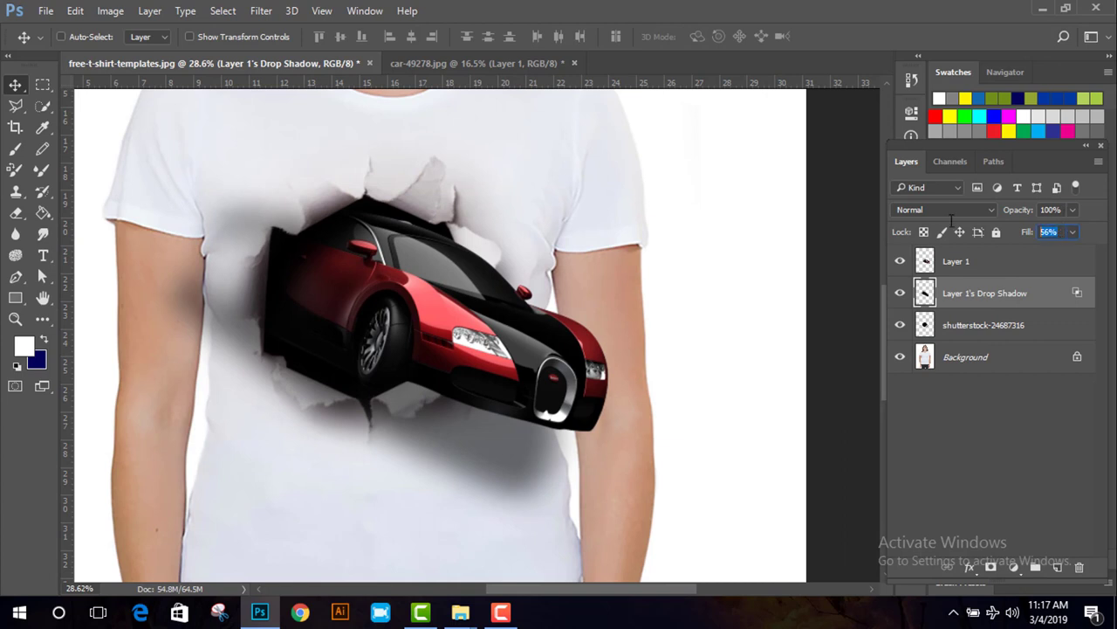
text(100)
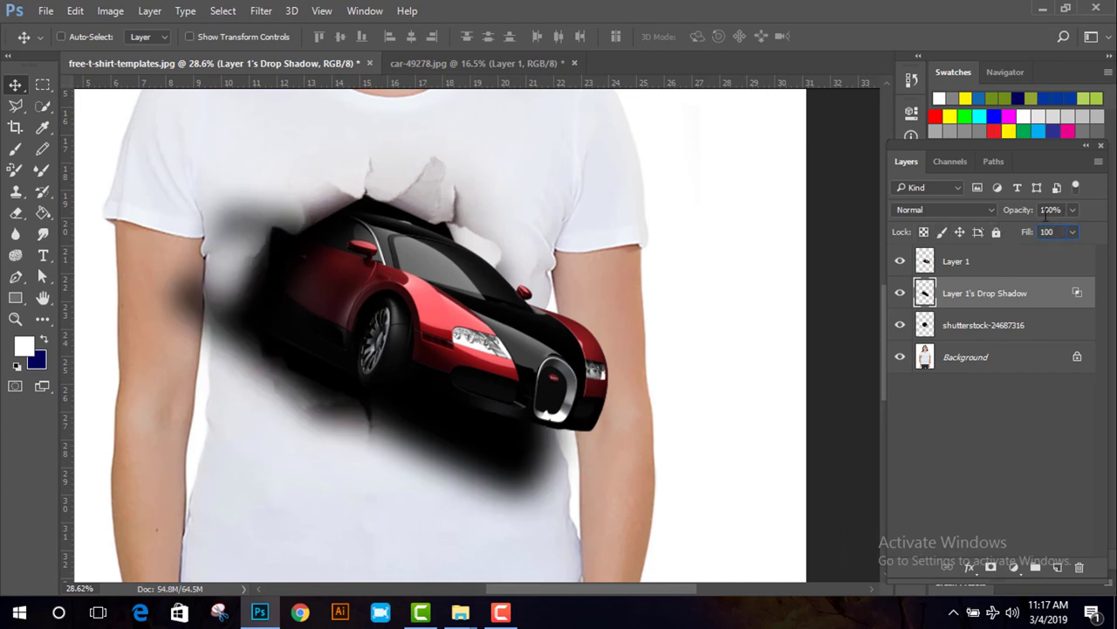
text(50)
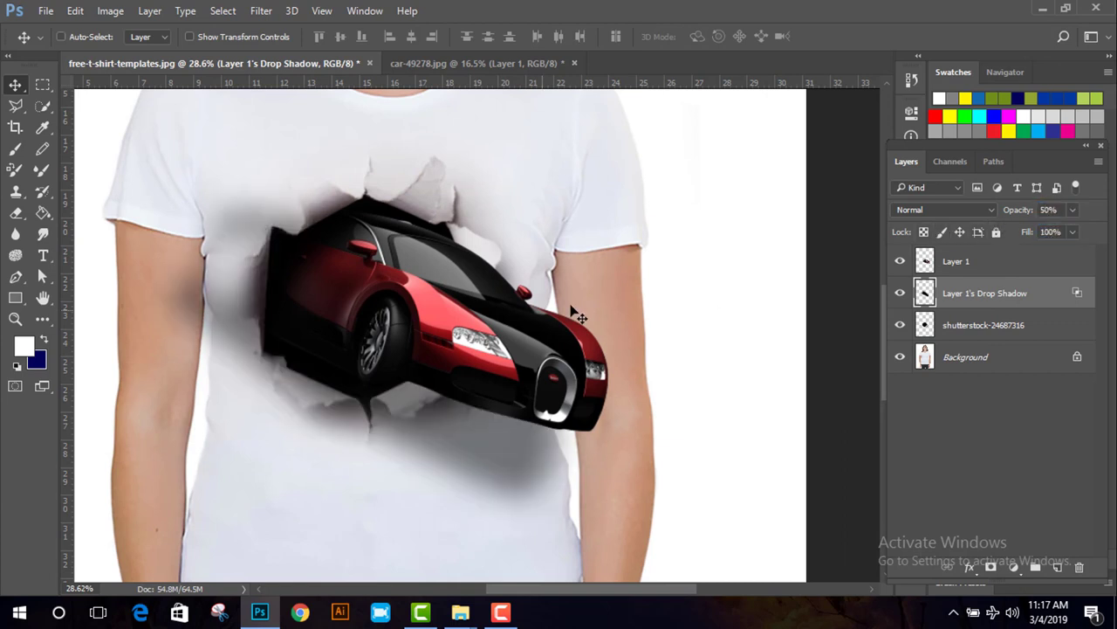
- Erase the parts of the shadow spilling onto the arm and around the left of the torn hole with a soft 600 px eraser
scroll(245, 312, up, 1)
key(e)
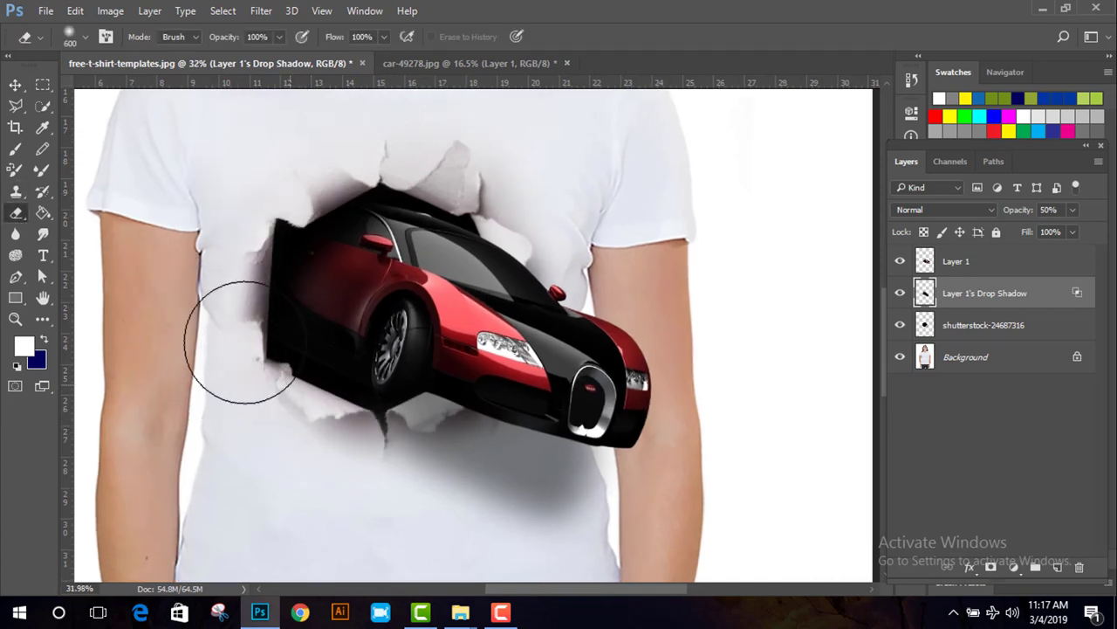
scroll(576, 188, up, 1)
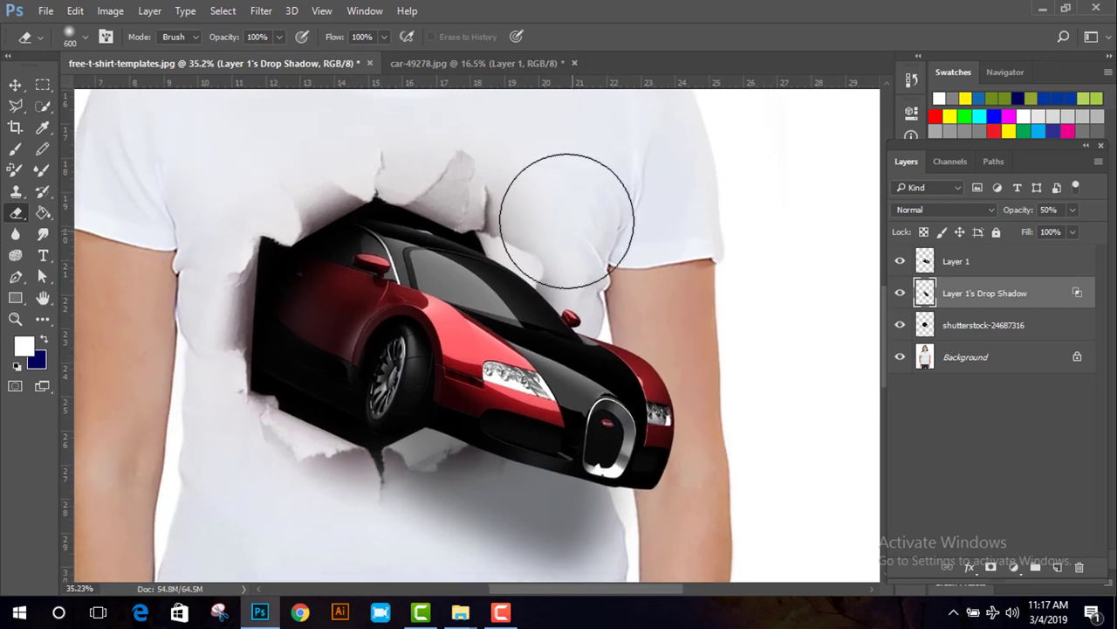
scroll(511, 188, down, 1)
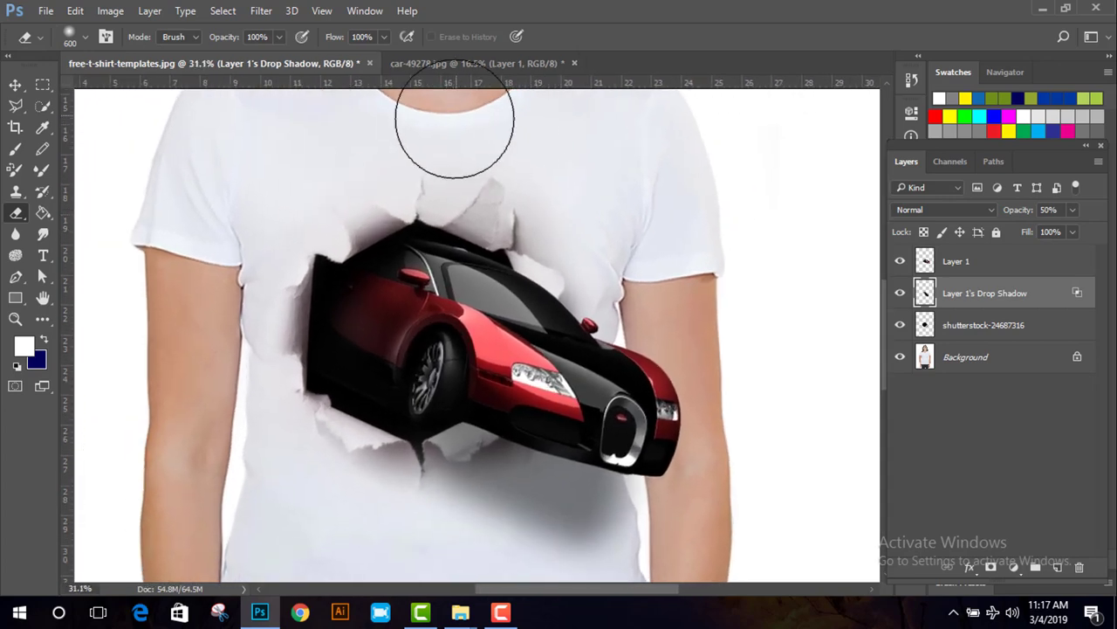
click(15, 85)
- Select only the car layer and add an inner shadow effect to it, showing the effect's settings
scroll(591, 326, down, 3)
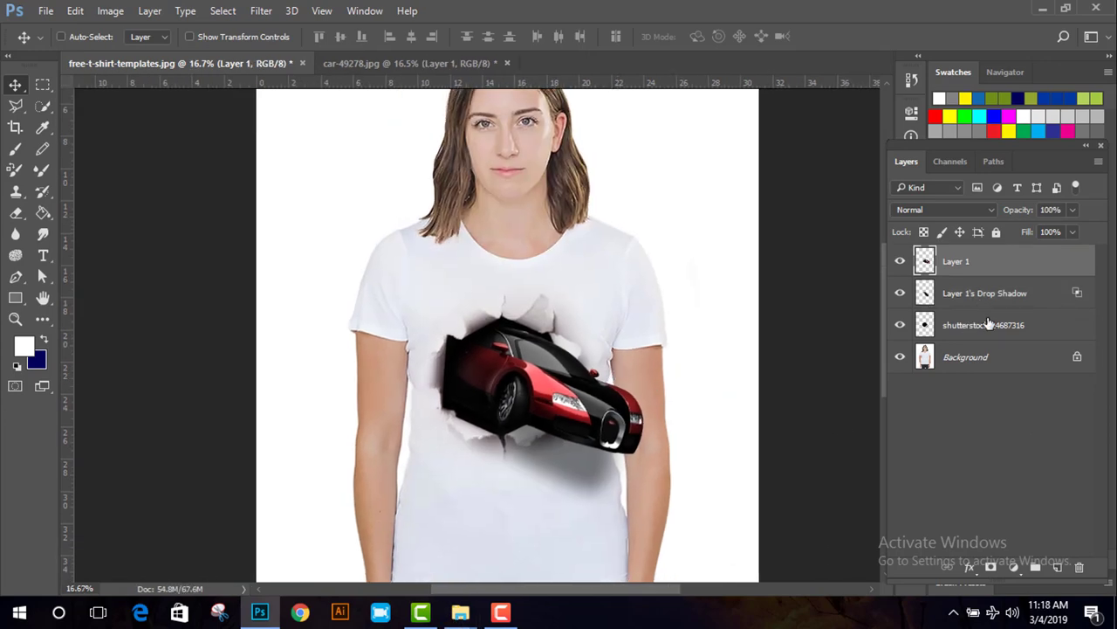
ctrl+click(988, 324)
scroll(707, 327, up, 3)
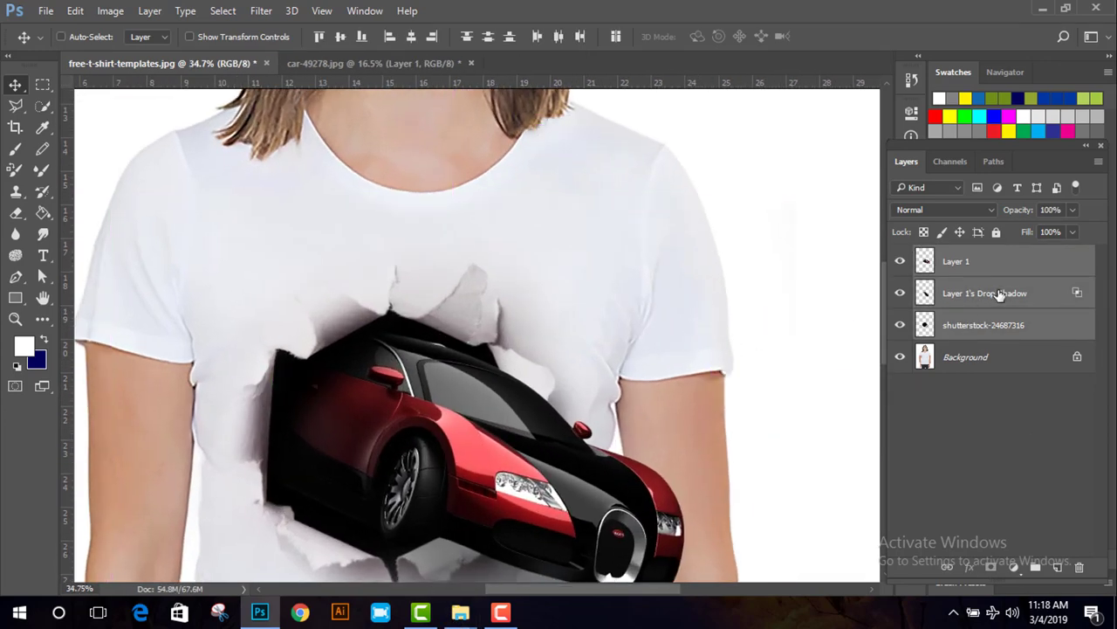
click(992, 266)
right_click(992, 266)
click(712, 108)
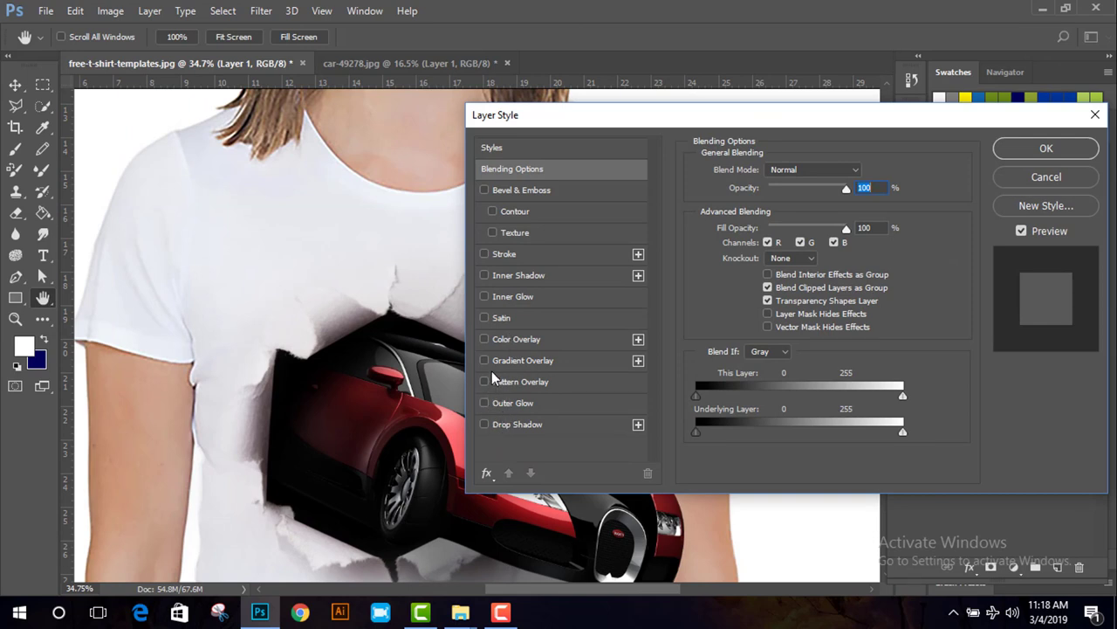
click(485, 275)
drag(642, 122, 802, 86)
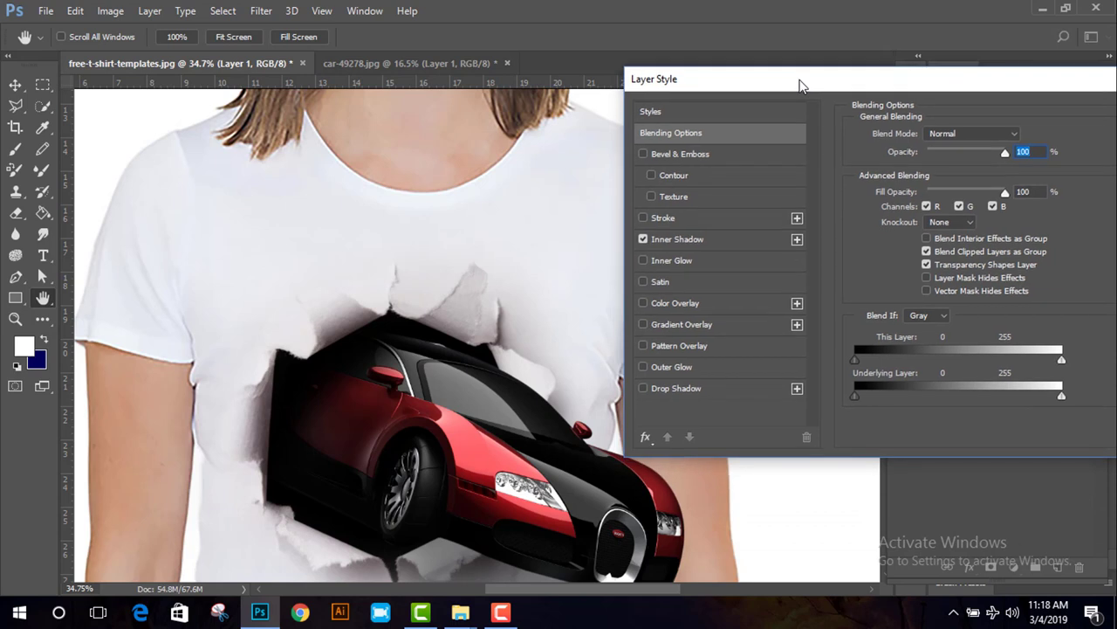
click(703, 240)
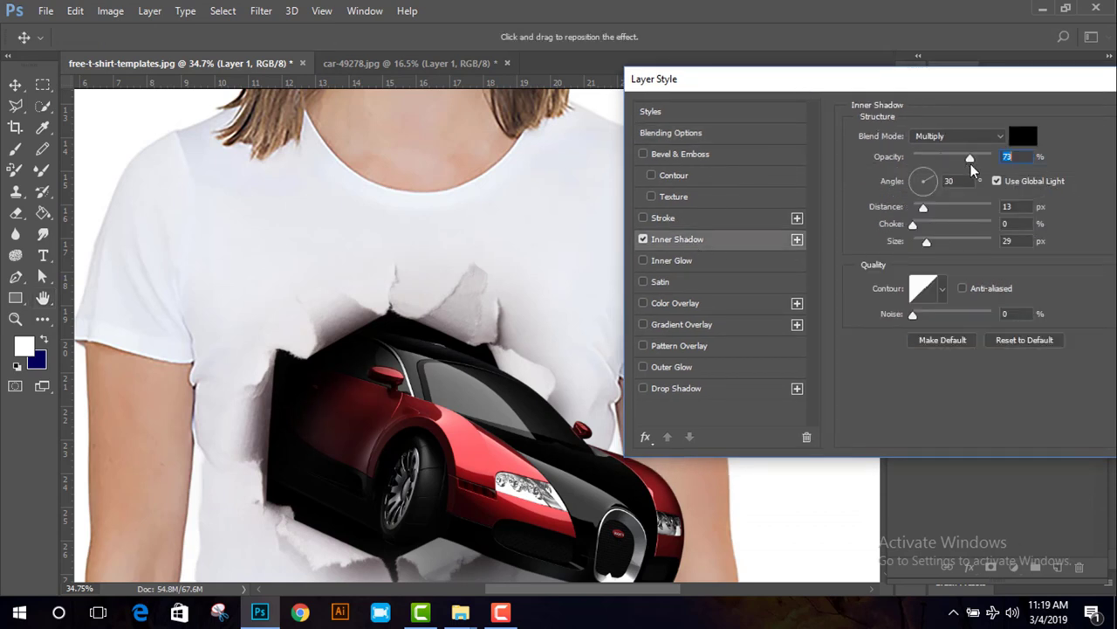
- Adjust the distance and size of the car's inner shadow and apply the effect
drag(924, 206, 952, 245)
drag(1000, 82, 865, 85)
click(1065, 120)
- Group the car, its shadow and the torn-paper layer, and shift the group slightly toward the T-shirt's centre
drag(718, 302, 621, 302)
drag(686, 301, 662, 252)
drag(686, 290, 654, 288)
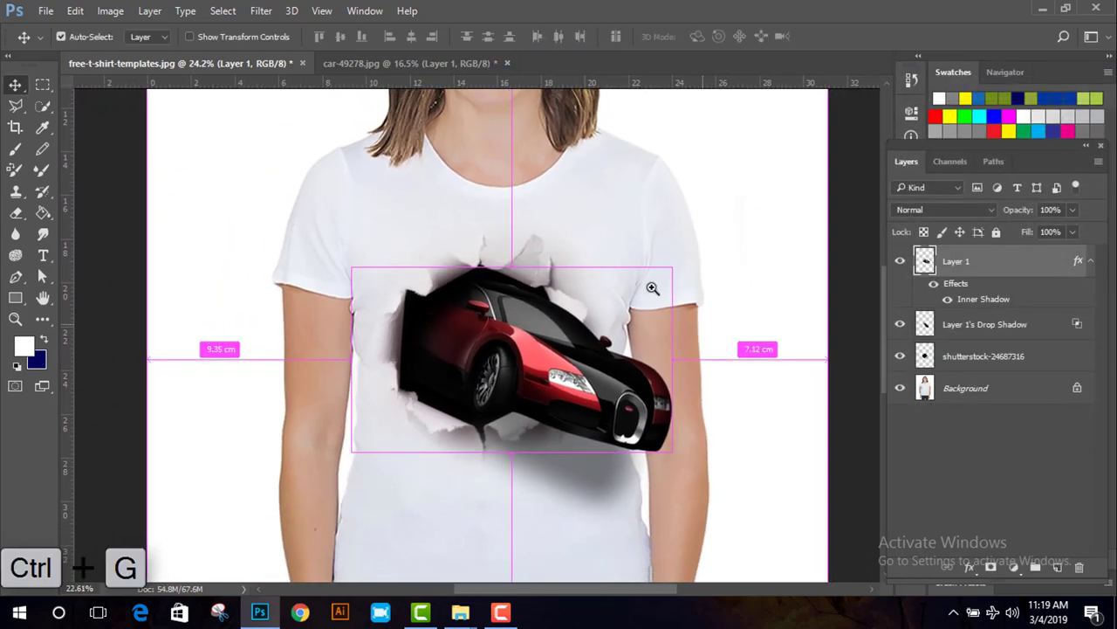
drag(732, 332, 697, 324)
scroll(696, 324, down, 2)
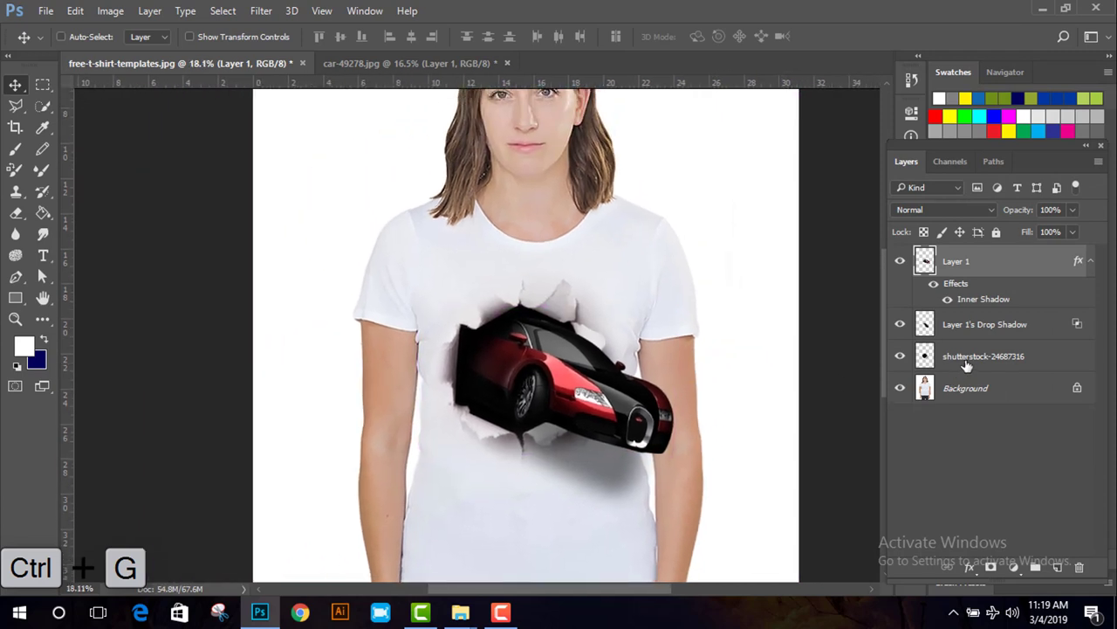
shift+click(967, 366)
key(ctrl+g)
drag(609, 403, 621, 420)
drag(537, 390, 565, 391)
- Expand the layer group, select its torn-paper layer and switch to the Eraser tool over it
click(917, 254)
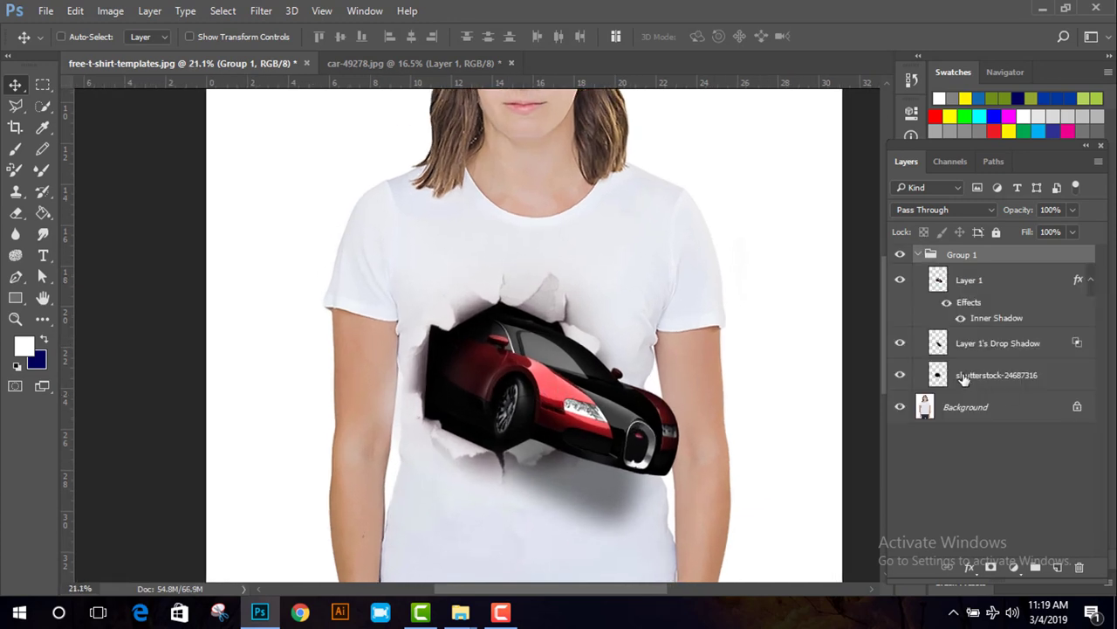
click(964, 377)
click(14, 213)
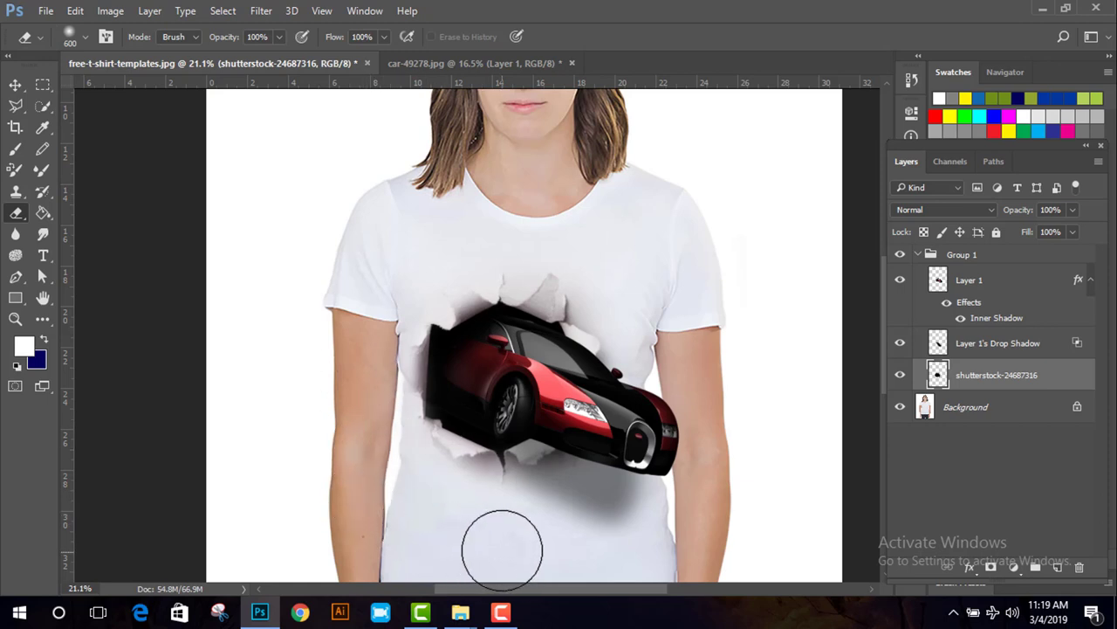
click(15, 84)
- Select and collapse the layer group, then nudge it slightly left and up on the T-shirt
scroll(379, 333, down, 1)
scroll(379, 334, down, 4)
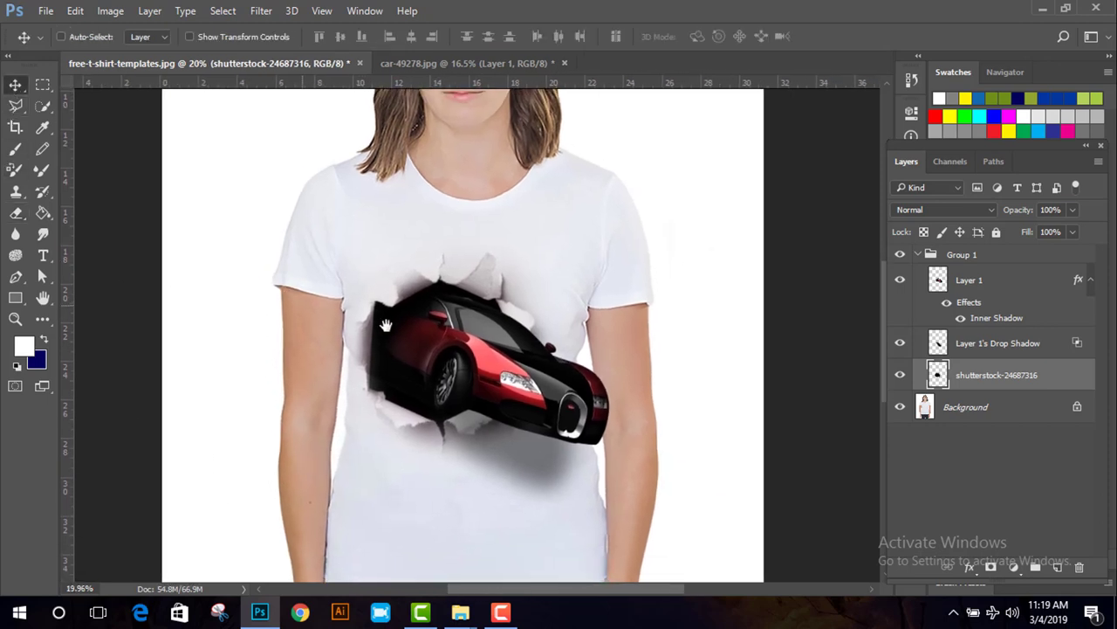
scroll(303, 276, down, 3)
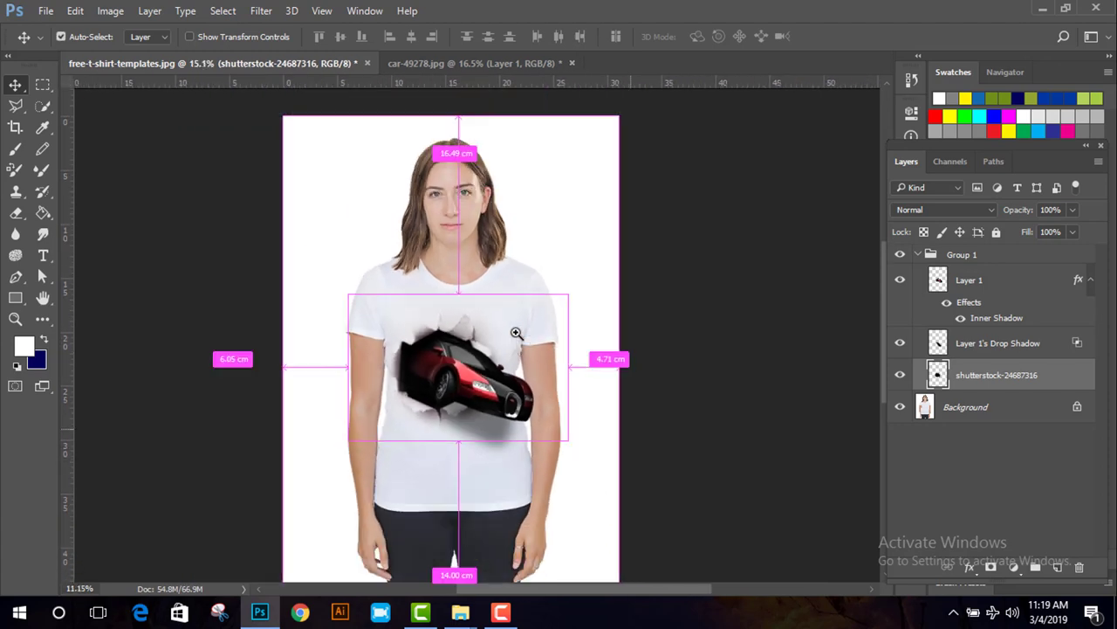
click(929, 254)
click(924, 253)
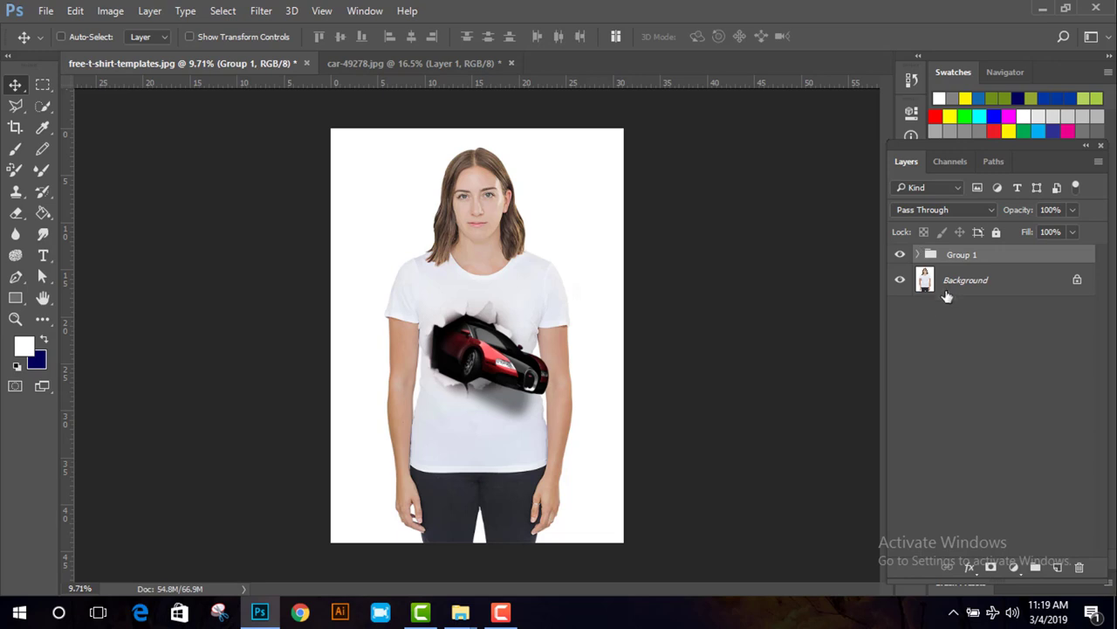
scroll(608, 392, up, 4)
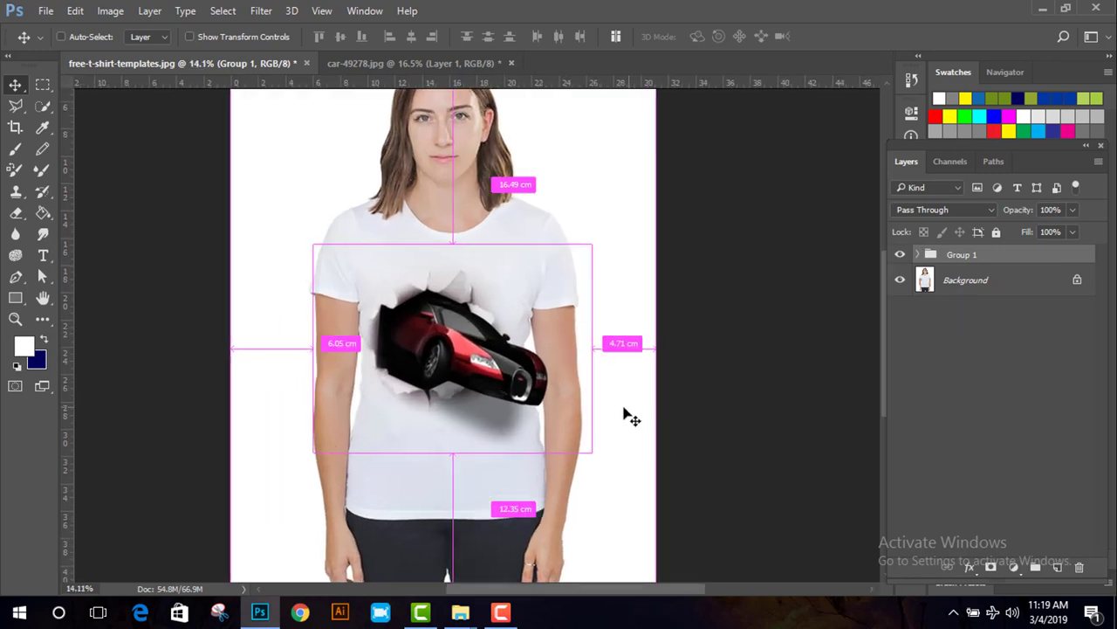
drag(487, 373, 480, 371)
scroll(648, 420, up, 2)
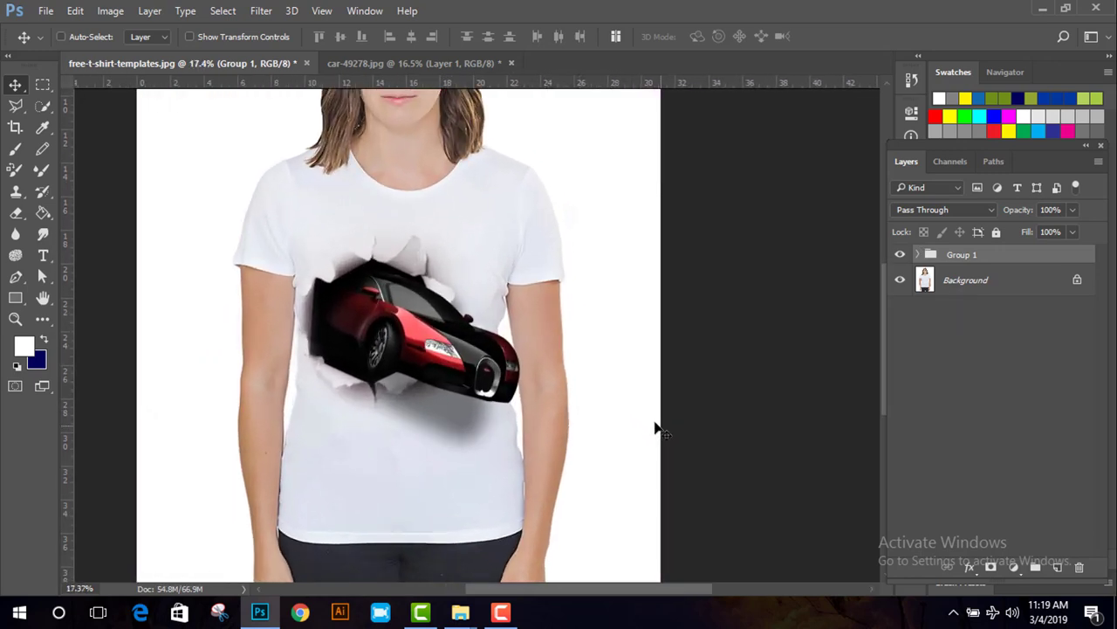
drag(436, 337, 436, 335)
scroll(679, 368, down, 2)
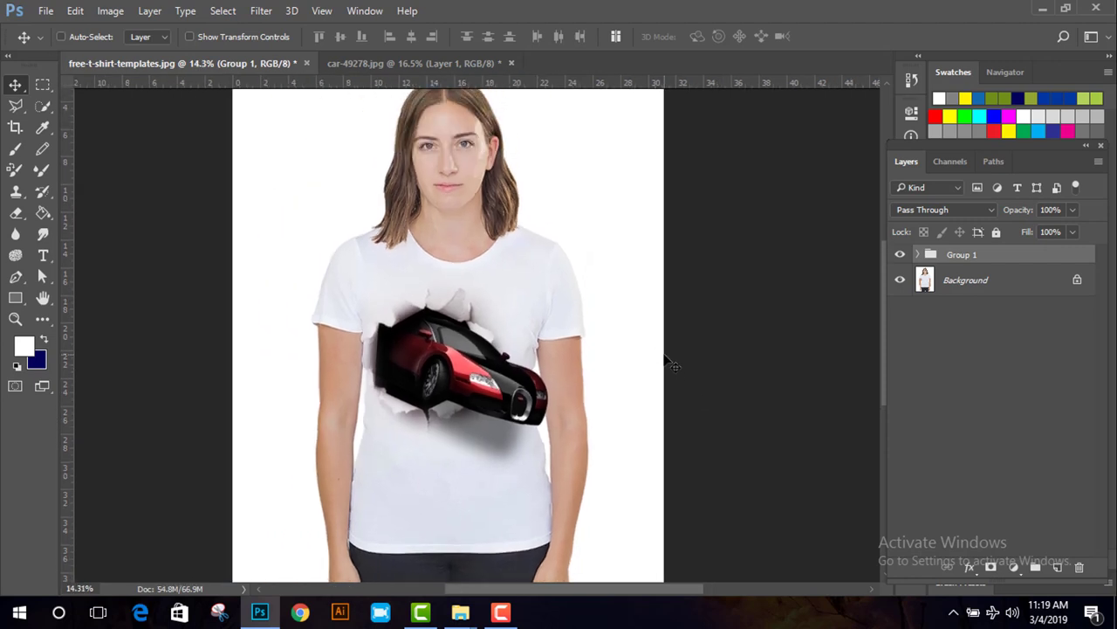
scroll(688, 280, down, 1)
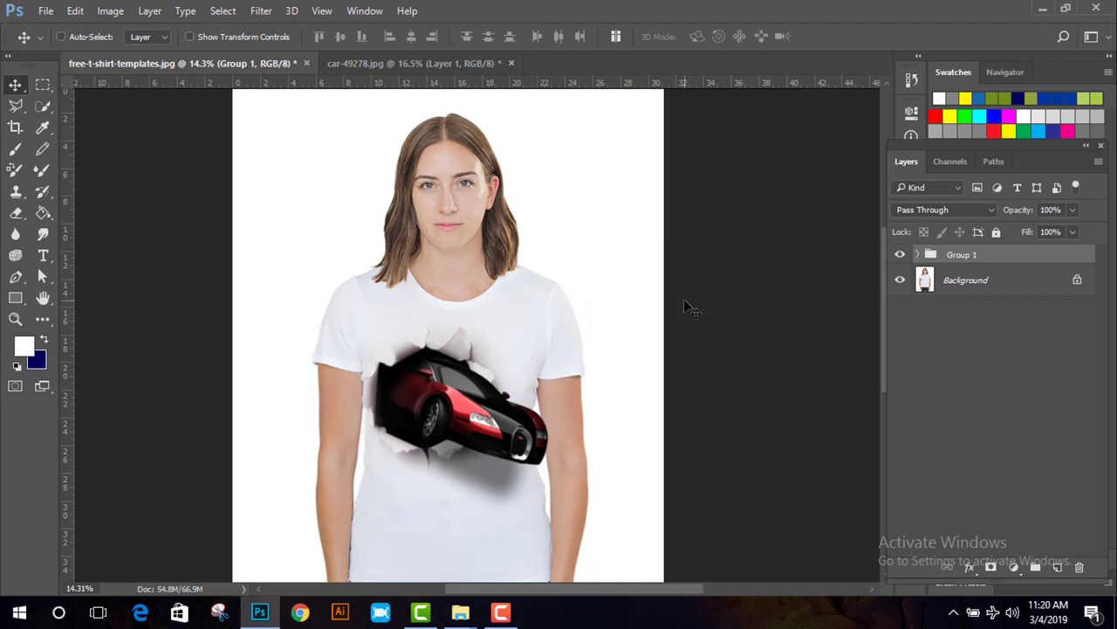
scroll(686, 280, down, 2)
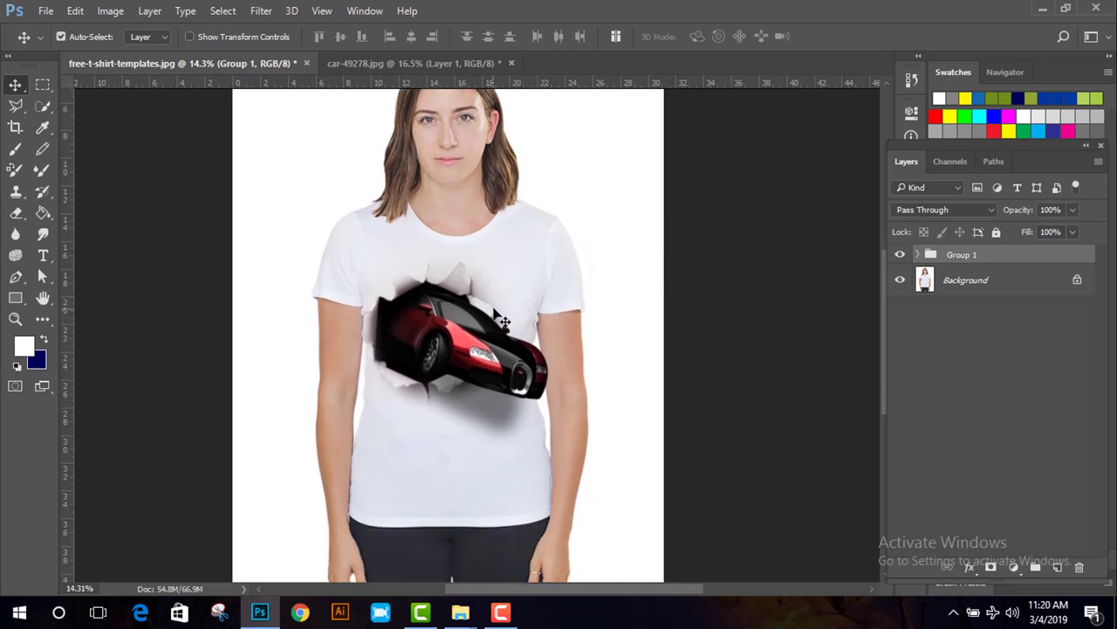
scroll(498, 300, down, 3)
scroll(575, 339, up, 1)
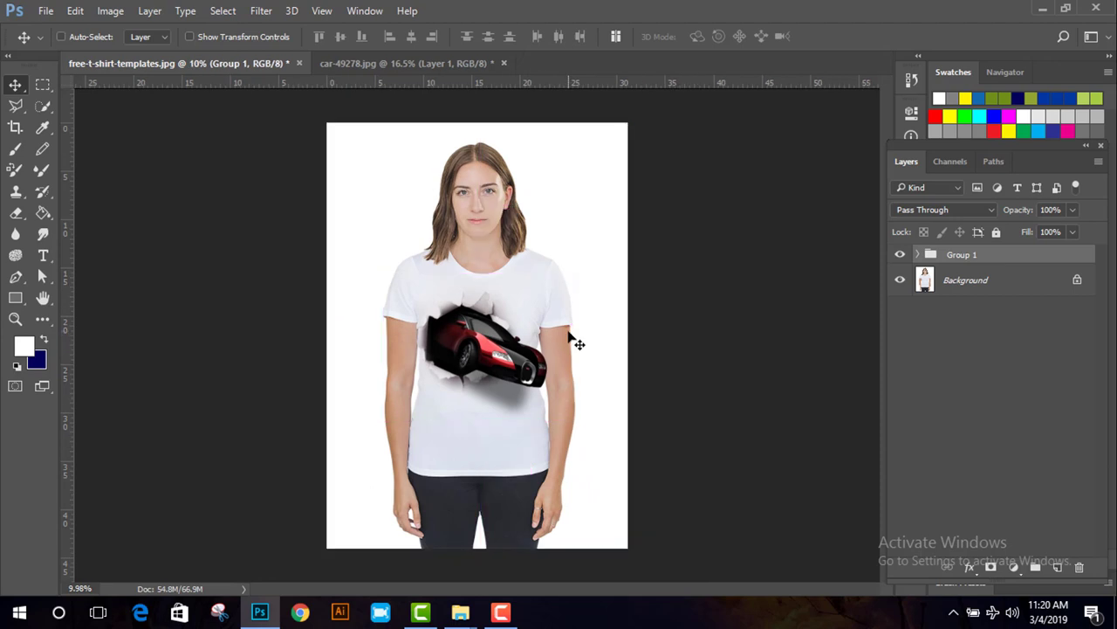